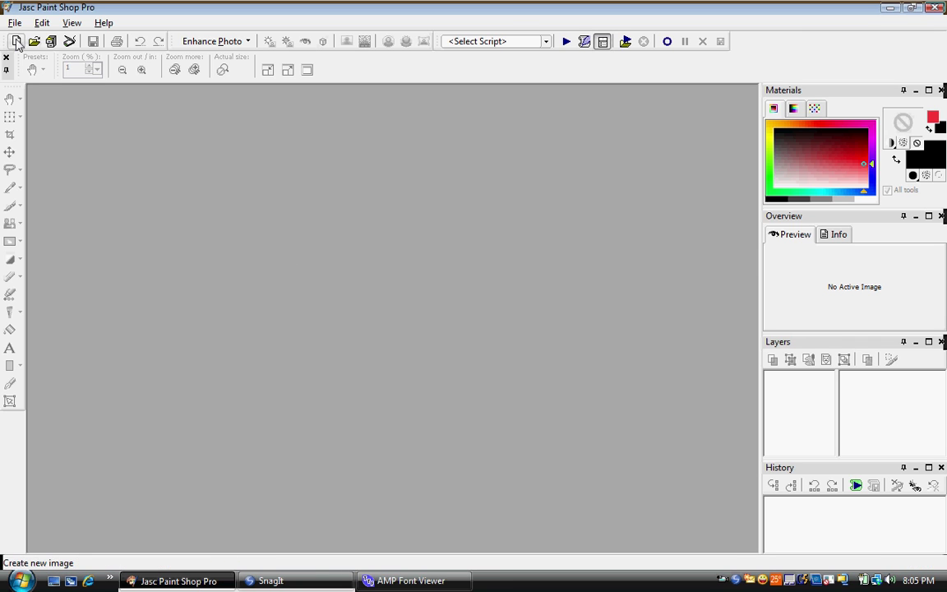
# - Start a new image of 300 × 300 pixels with a transparent raster background
pyautogui.click(16, 43)
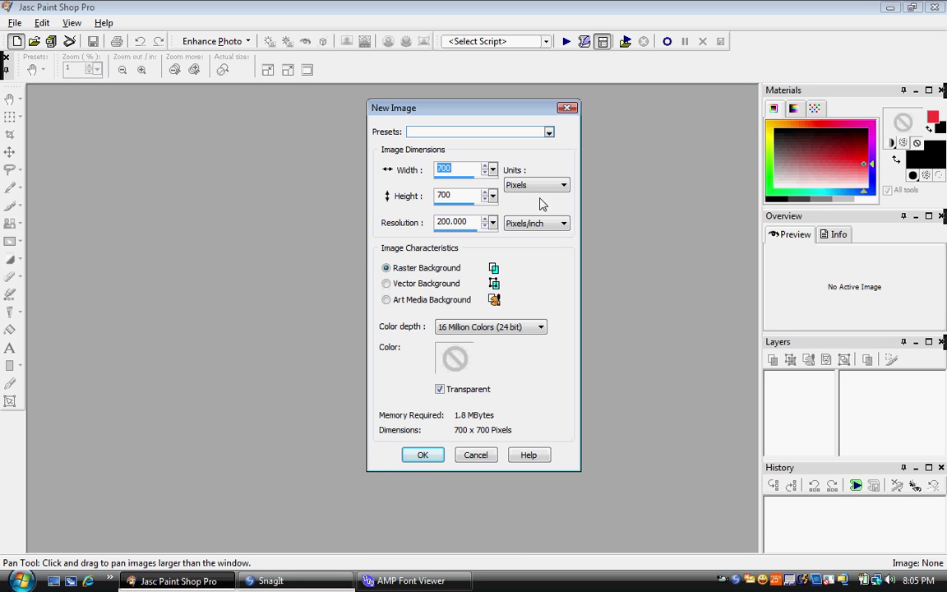
pyautogui.press('BackSpace')
pyautogui.write('300')
pyautogui.doubleClick(458, 196)
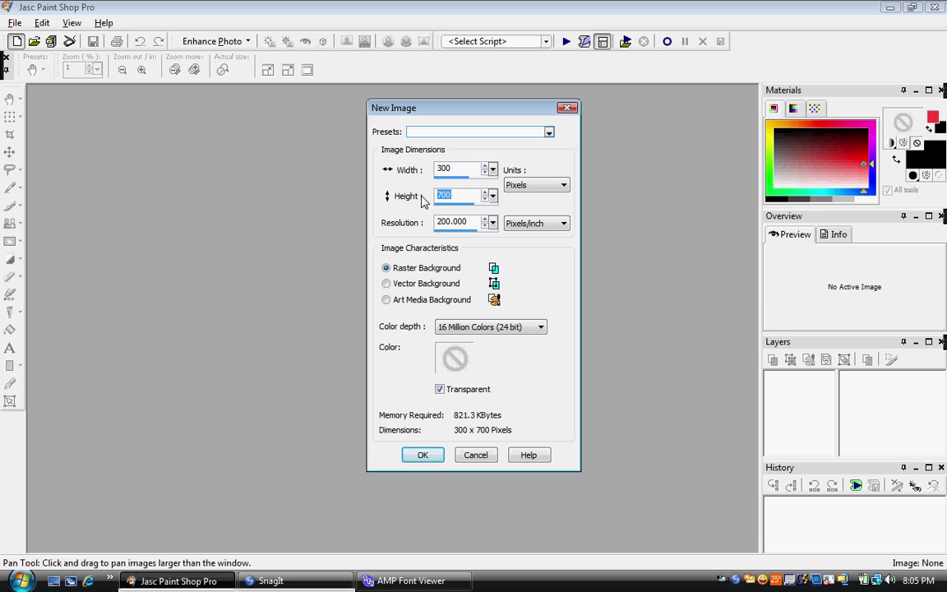
pyautogui.press('BackSpace')
pyautogui.write('300')
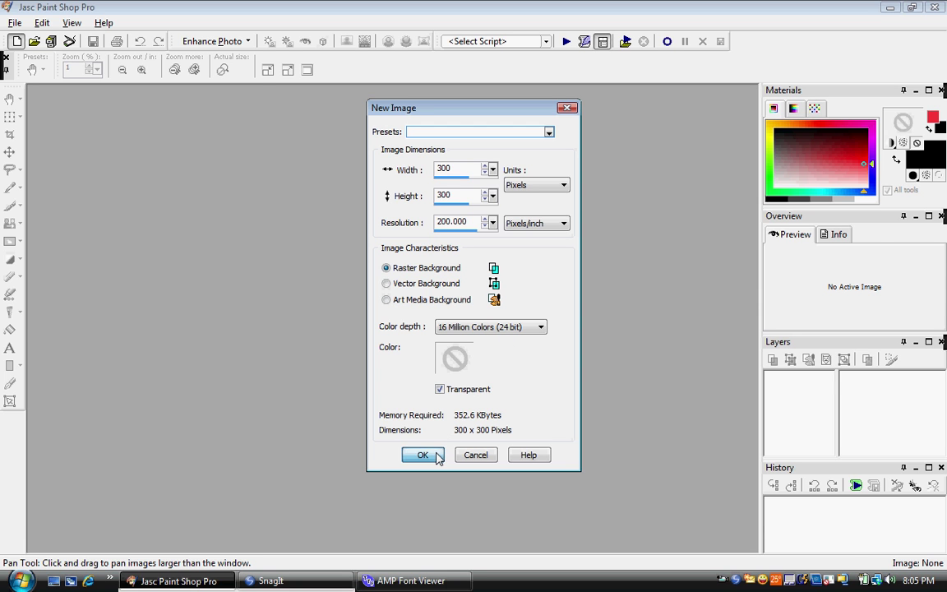
# - Create the 300×300 image, center its window, and choose the Text tool in floating mode
pyautogui.click(433, 454)
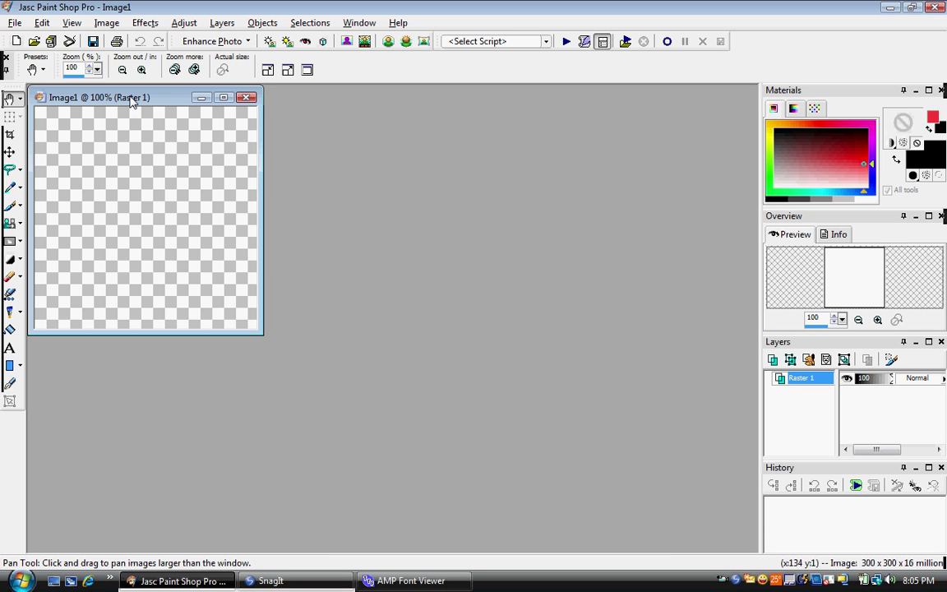
pyautogui.moveTo(130, 98); pyautogui.dragTo(373, 158)
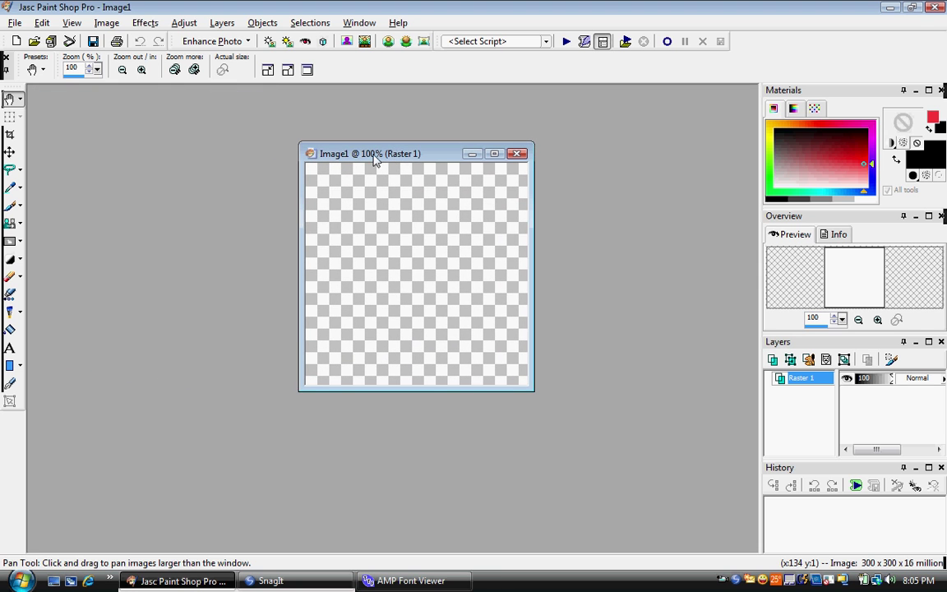
pyautogui.click(17, 351)
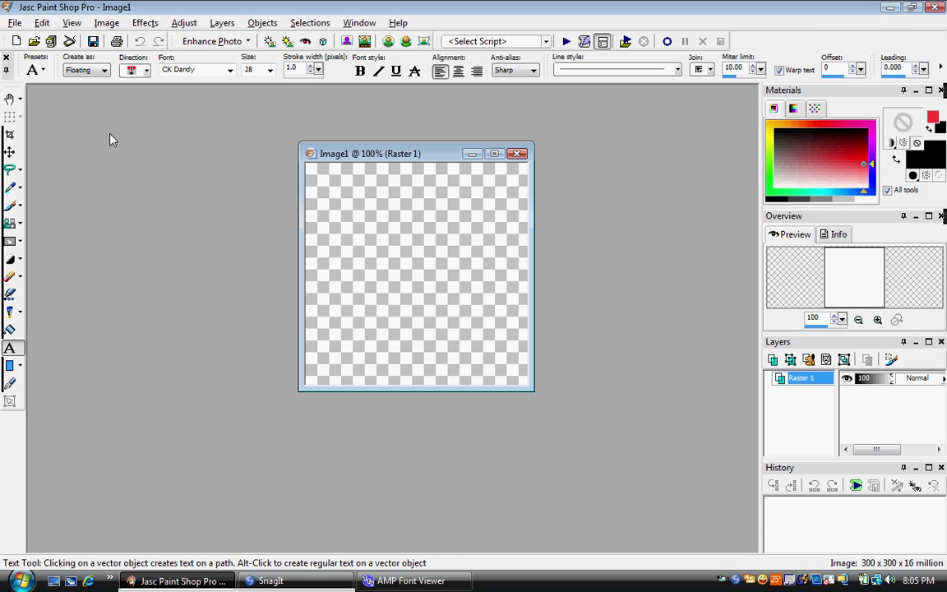
pyautogui.click(105, 71)
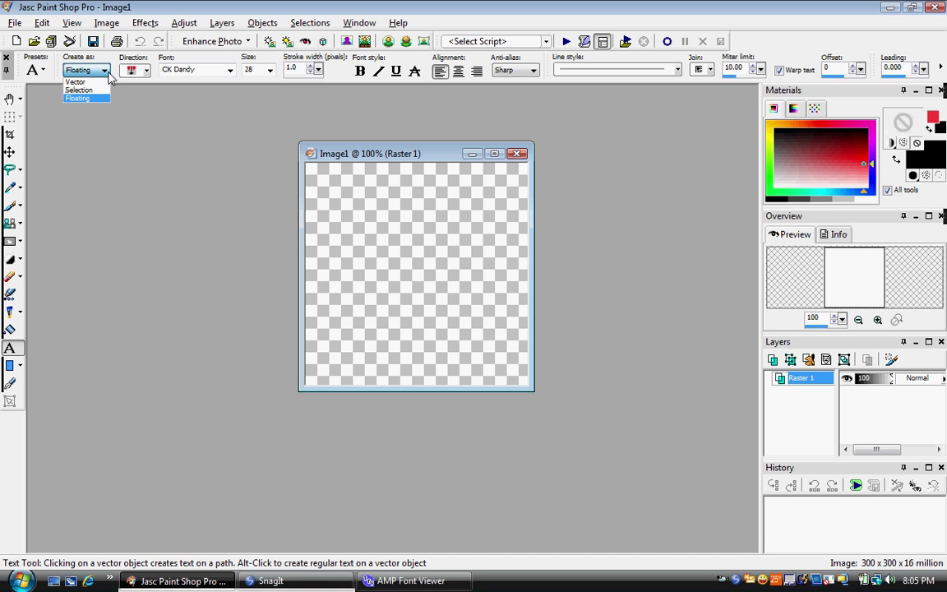
pyautogui.click(109, 72)
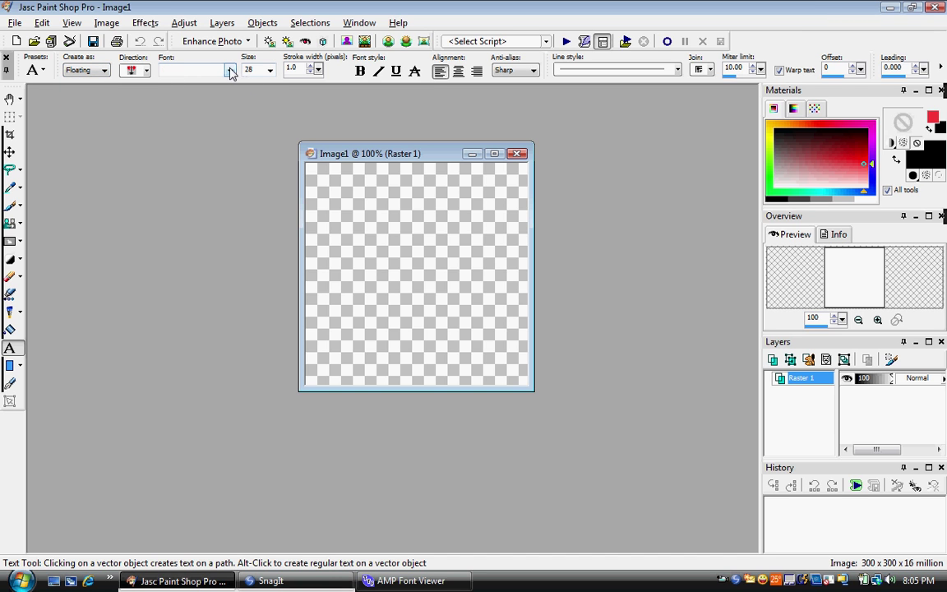
# - Set the text font to CK Crayons
pyautogui.click(231, 71)
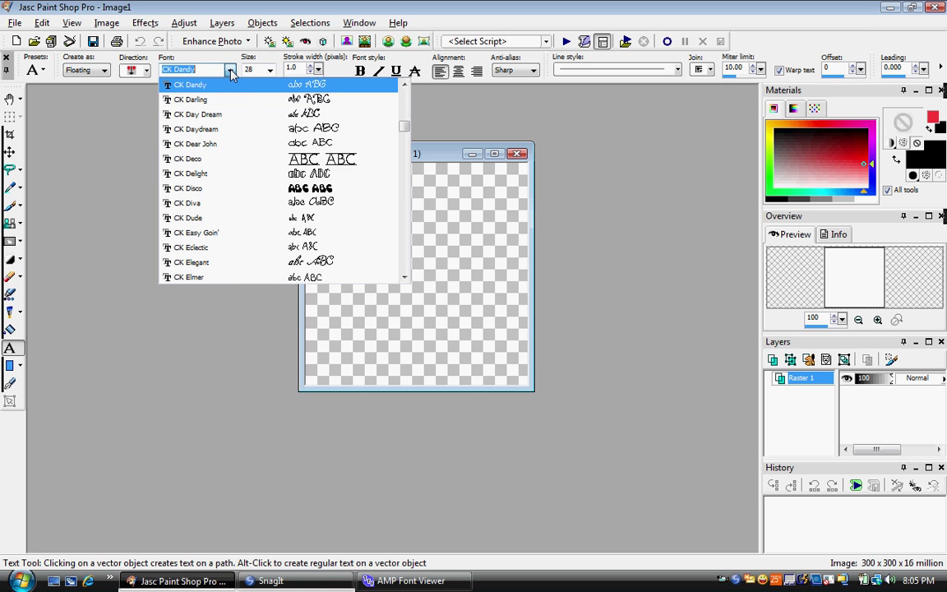
pyautogui.scroll(4, 256, 121)
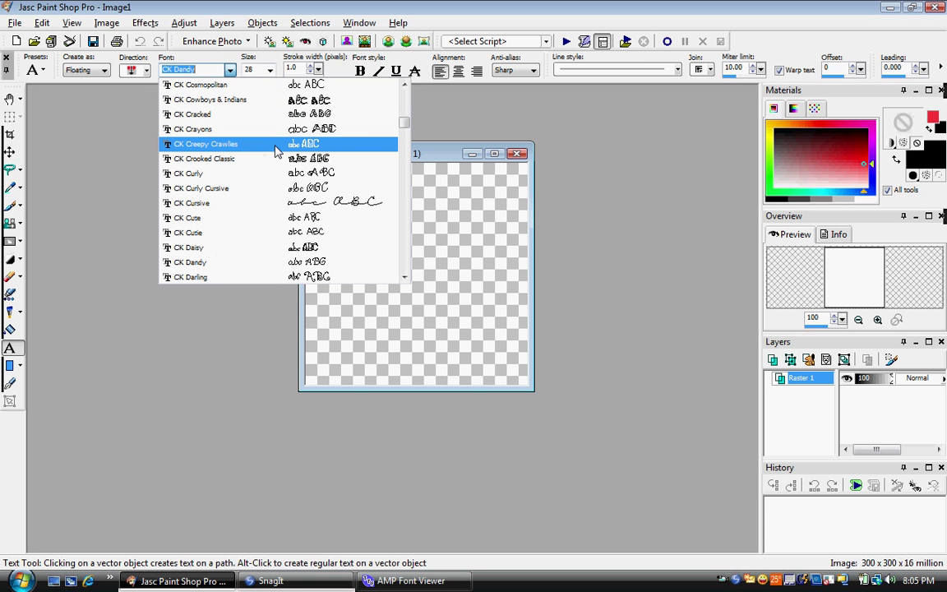
pyautogui.scroll(2, 276, 151)
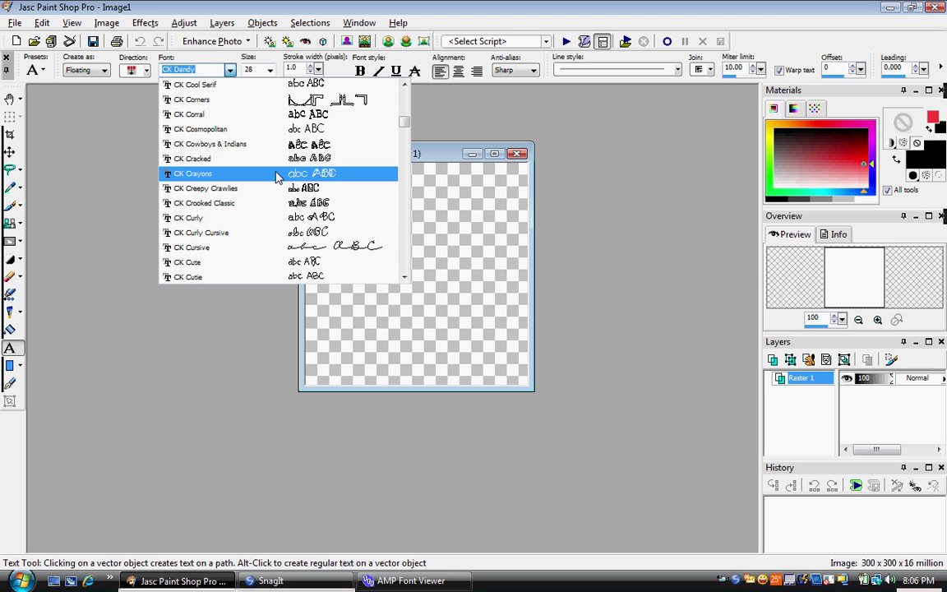
pyautogui.click(277, 173)
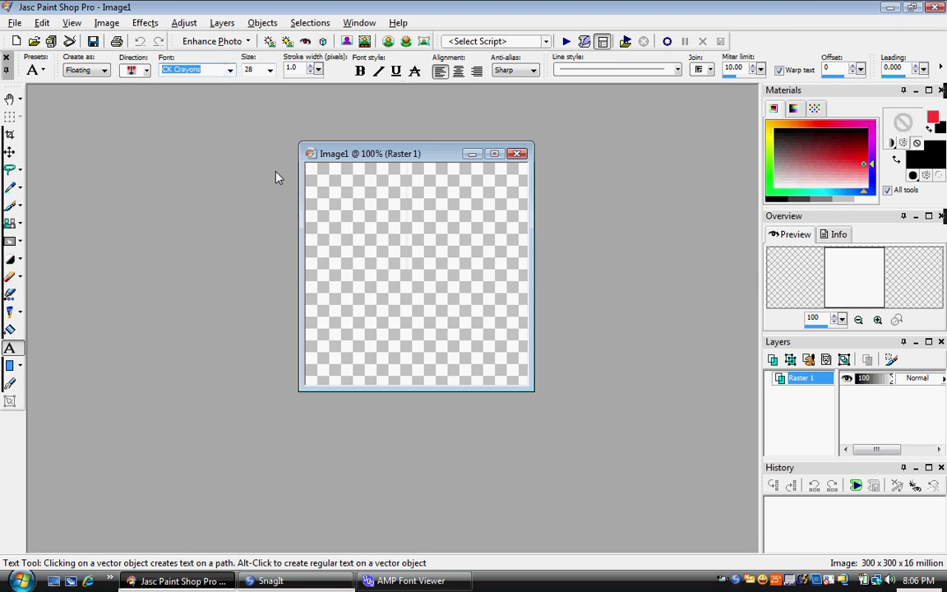
pyautogui.click(270, 71)
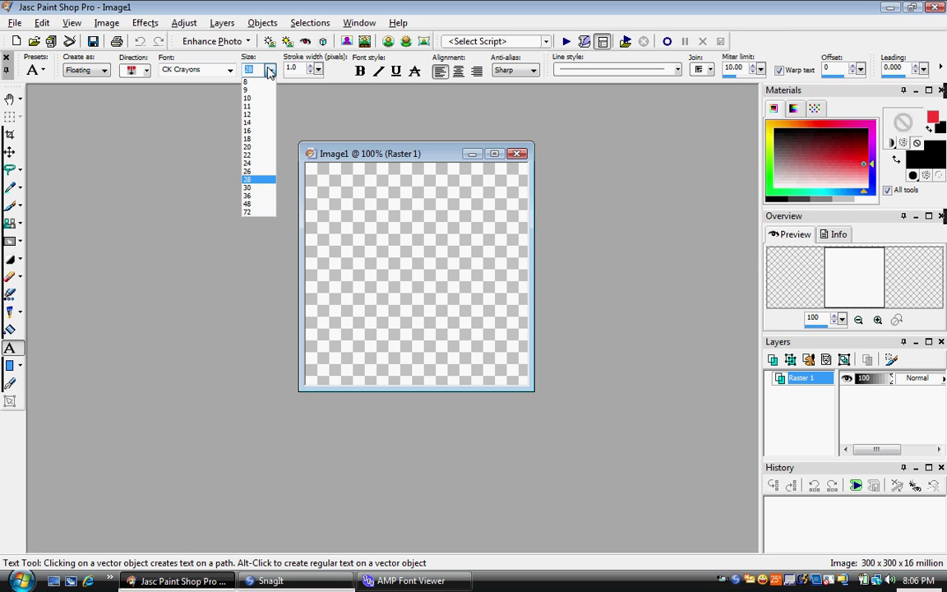
pyautogui.click(269, 72)
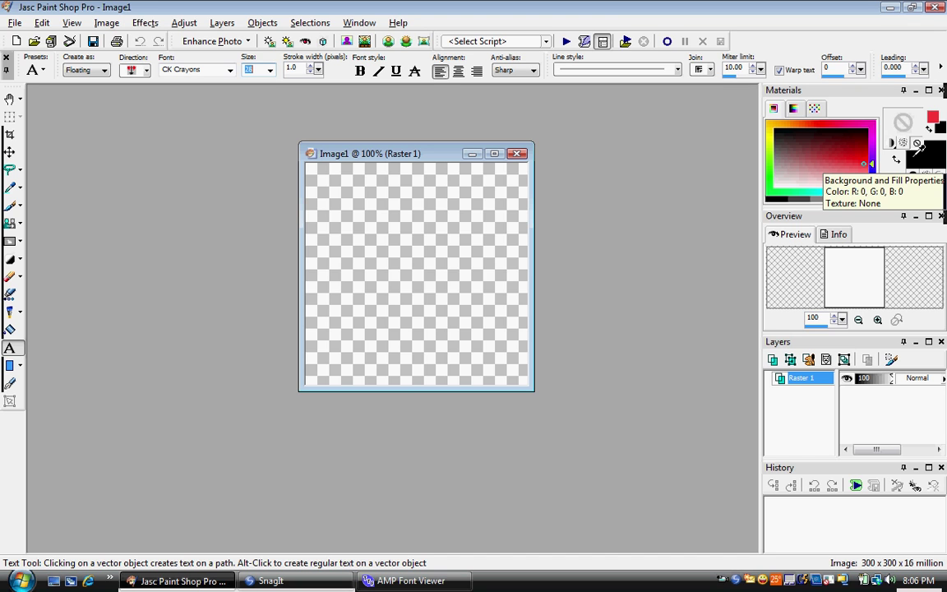
pyautogui.click(331, 296)
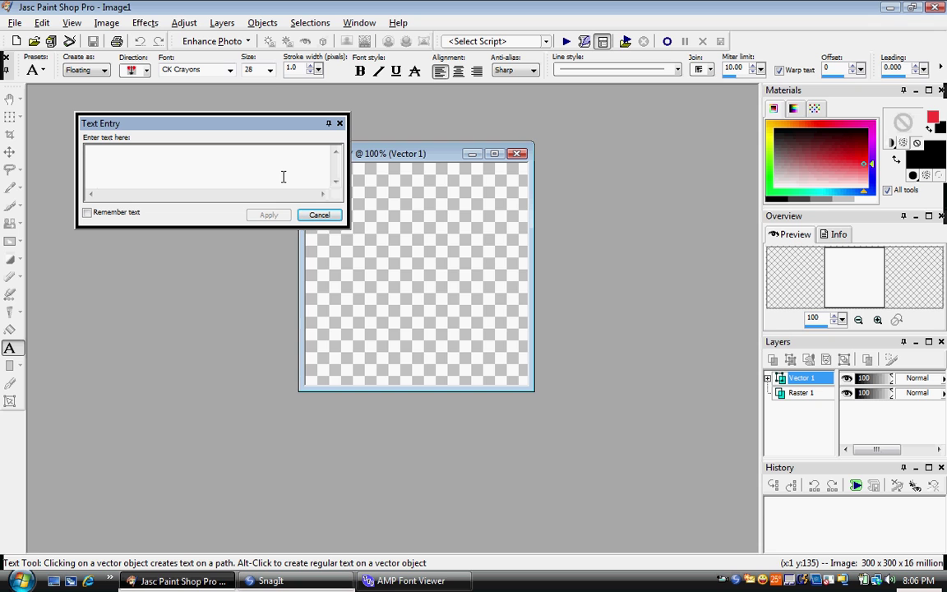
pyautogui.write('M')
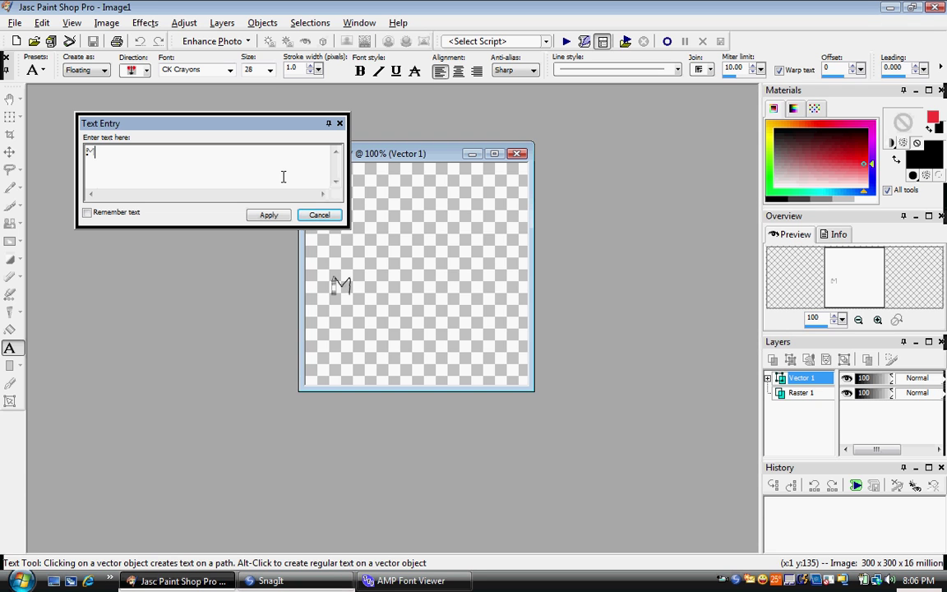
pyautogui.write('arissa ')
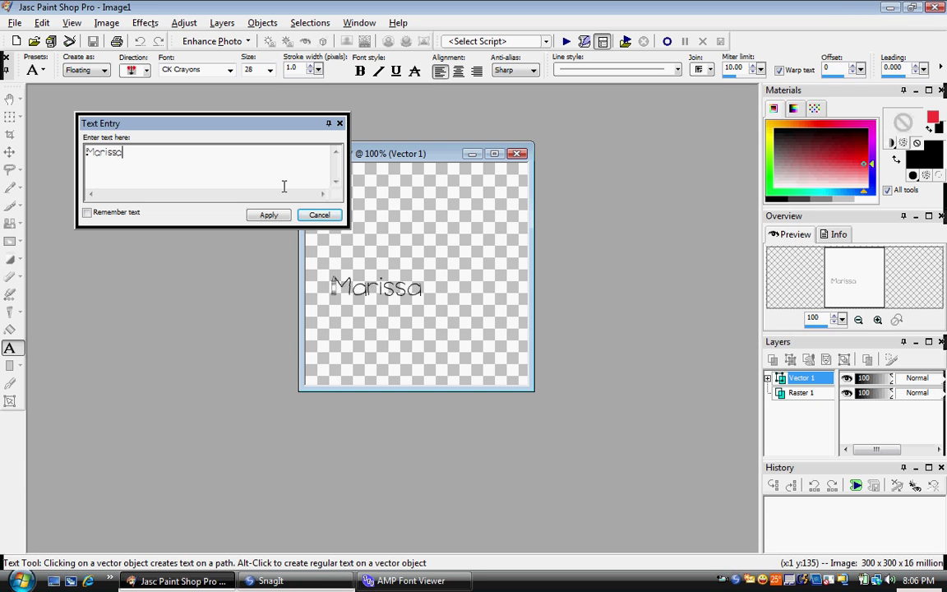
pyautogui.write('Tagged')
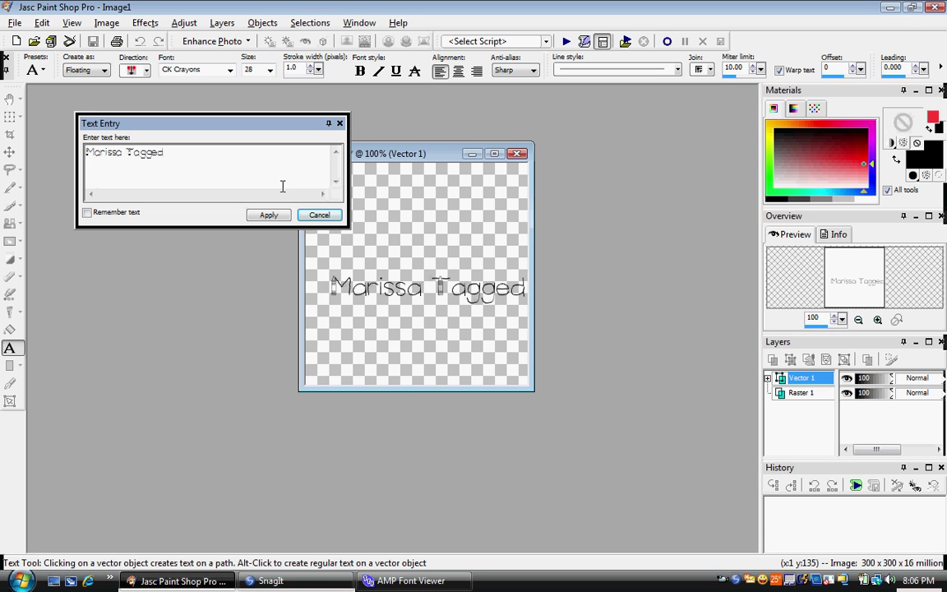
pyautogui.press('Return')
# - Discard the earlier text and set the text size to 26
pyautogui.click(318, 214)
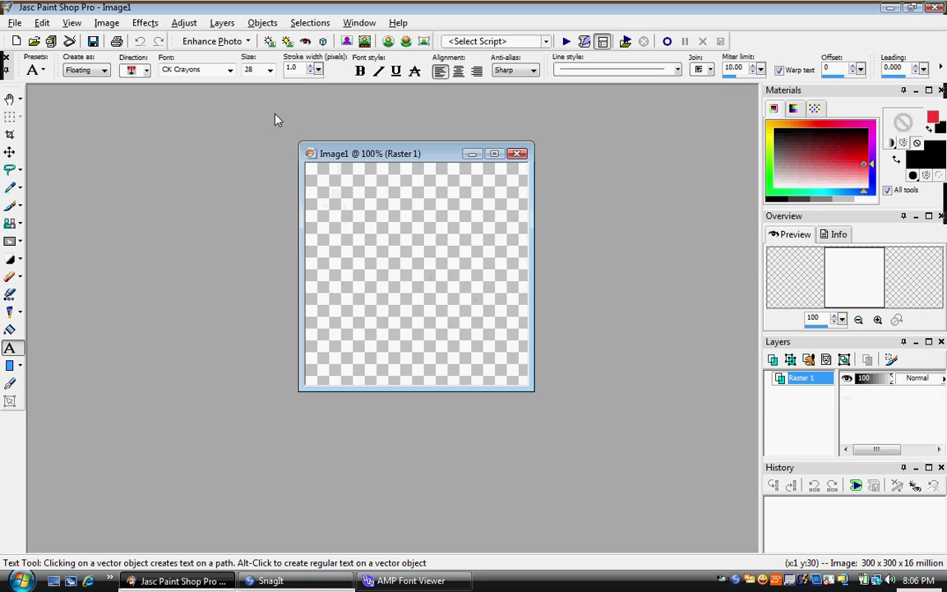
pyautogui.click(272, 74)
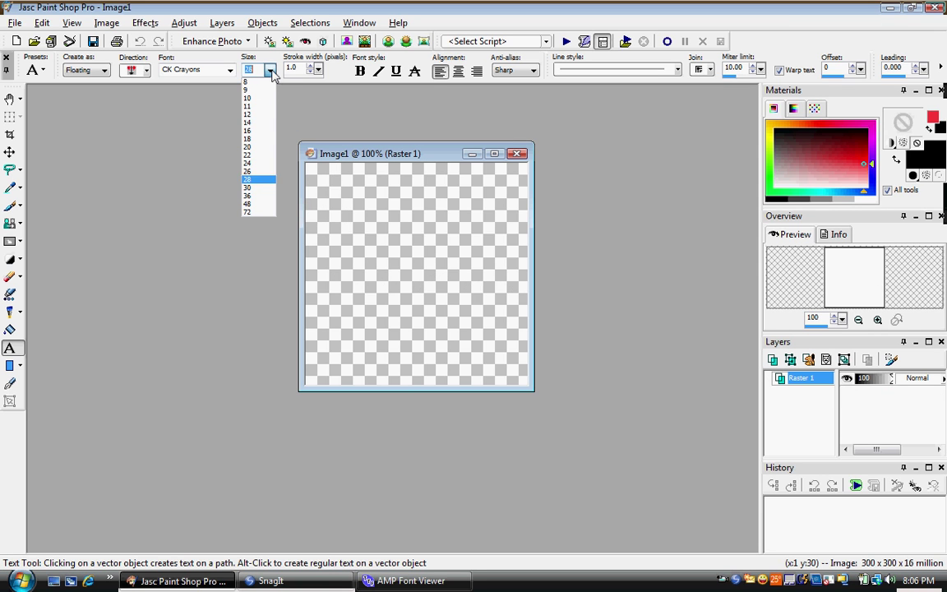
pyautogui.click(260, 177)
# - Enter 'MarissaTaggedMe' near the canvas's left edge and apply it as floating text
pyautogui.click(319, 286)
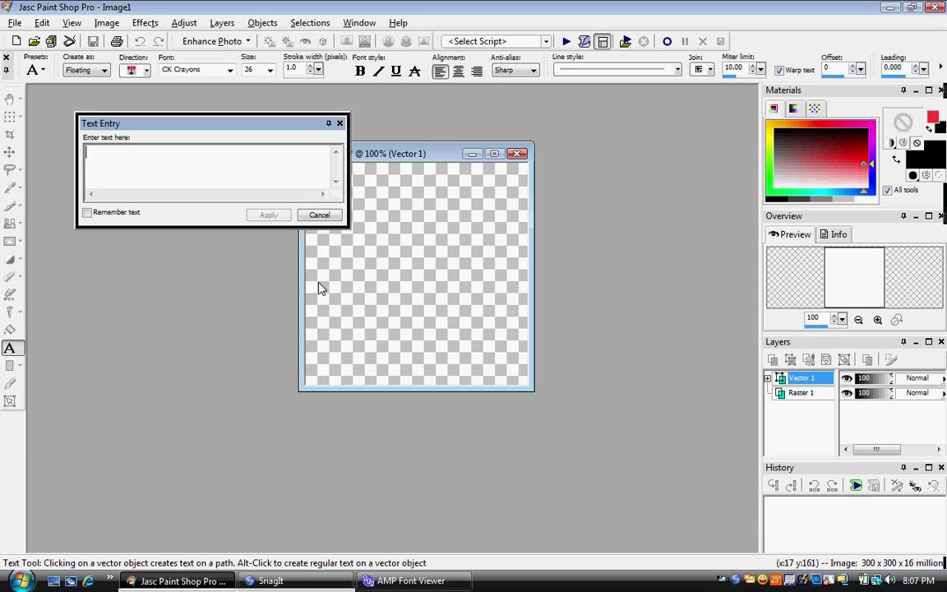
pyautogui.write('mARI')
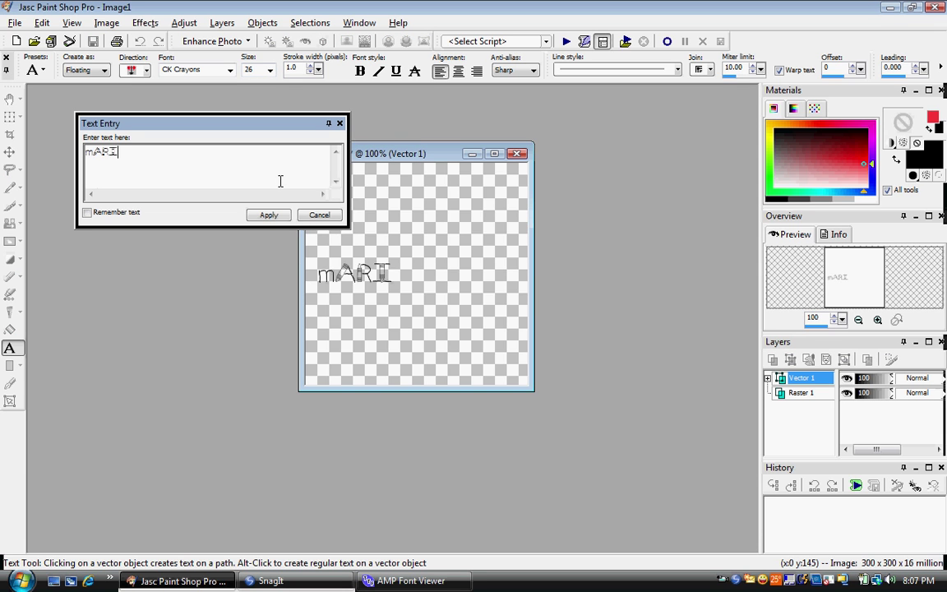
pyautogui.press('BackSpace')
pyautogui.press('BackSpace')
pyautogui.press('BackSpace')
pyautogui.press('BackSpace')
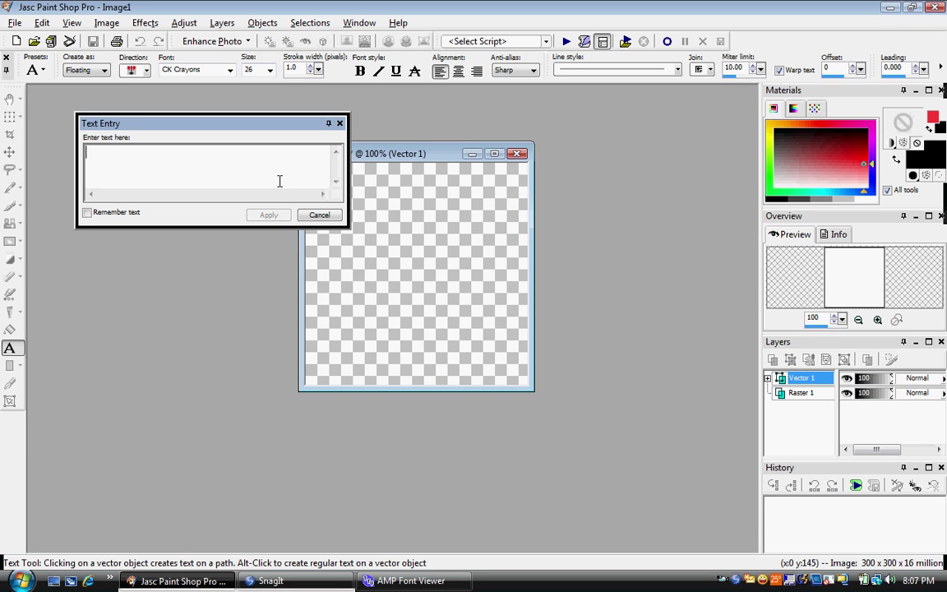
pyautogui.write('Marissa')
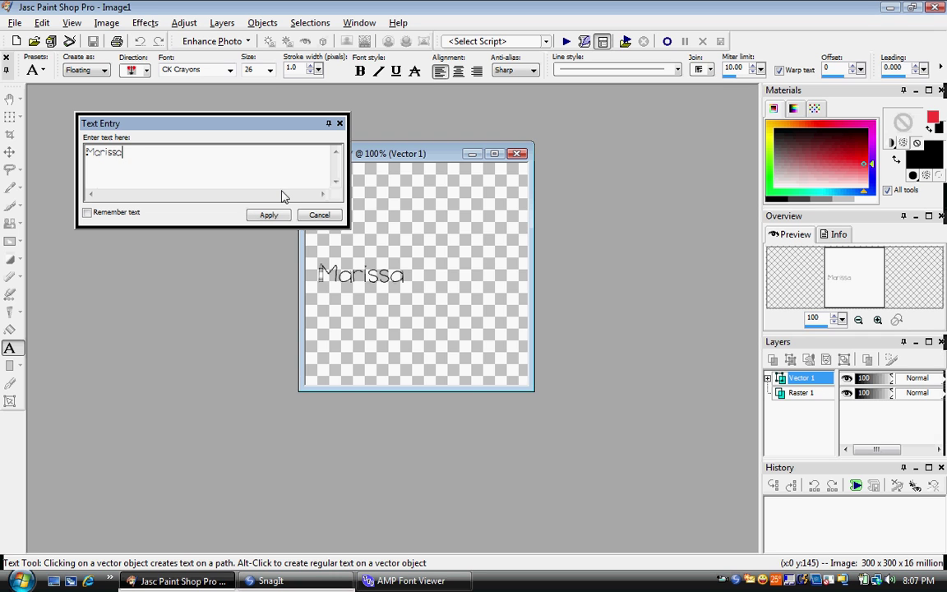
pyautogui.write('Tagged')
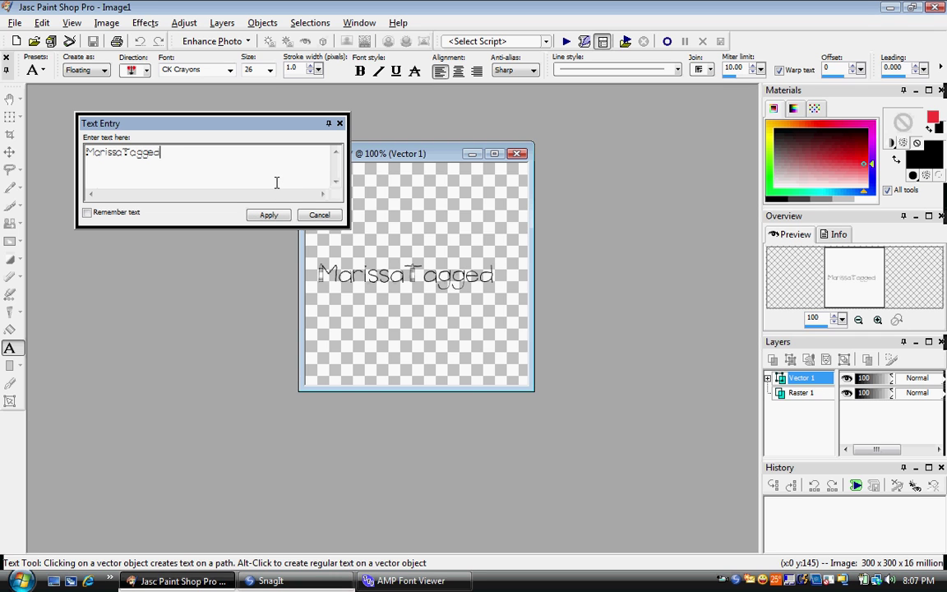
pyautogui.write('Me')
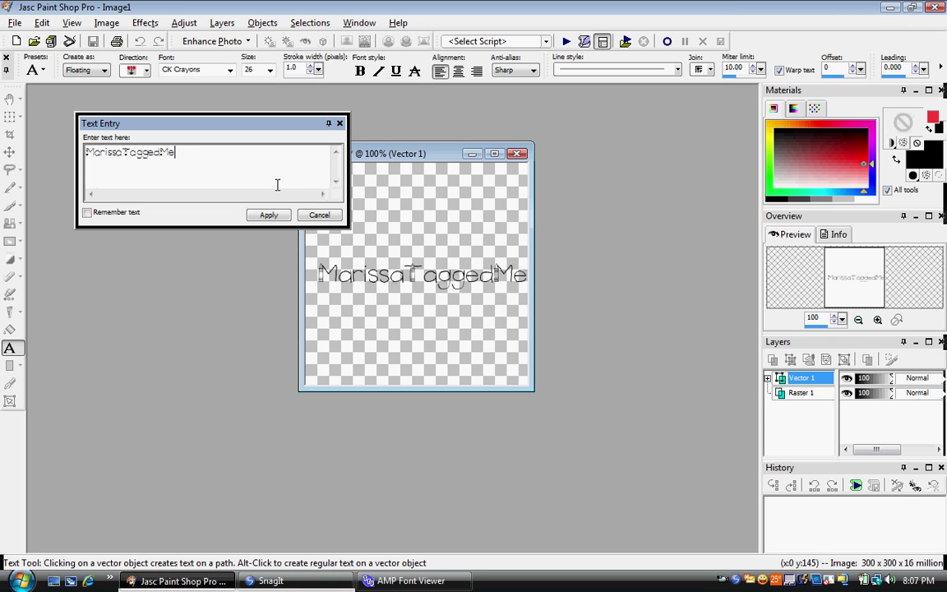
pyautogui.click(273, 215)
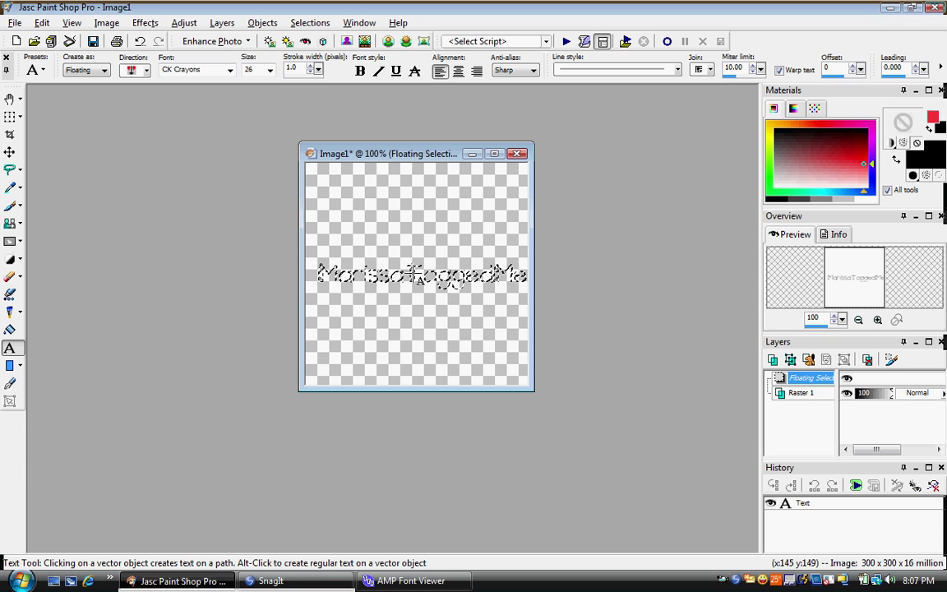
# - Nudge the floating text slightly left and defloat it into the raster layer
pyautogui.moveTo(411, 274); pyautogui.dragTo(404, 273)
pyautogui.click(318, 24)
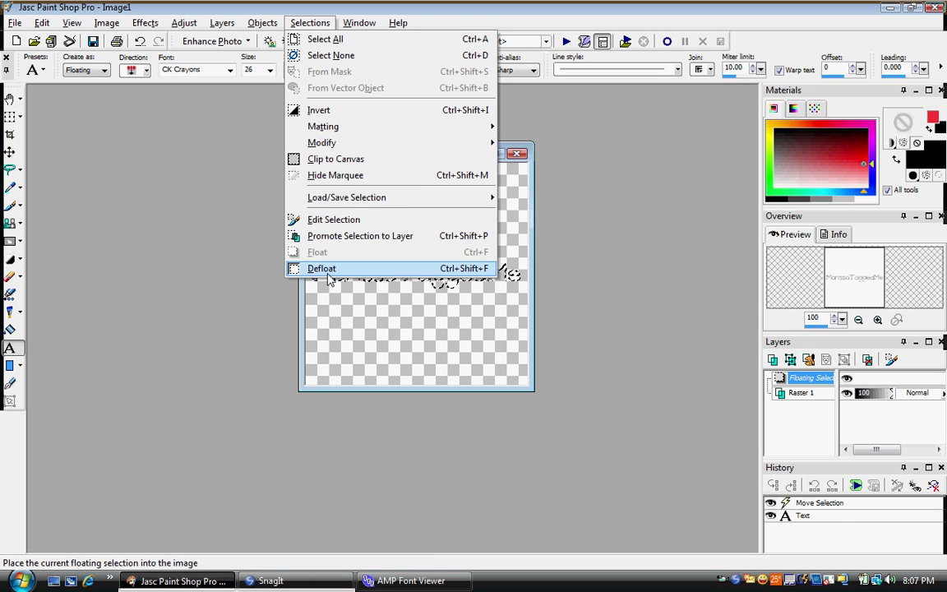
pyautogui.click(491, 269)
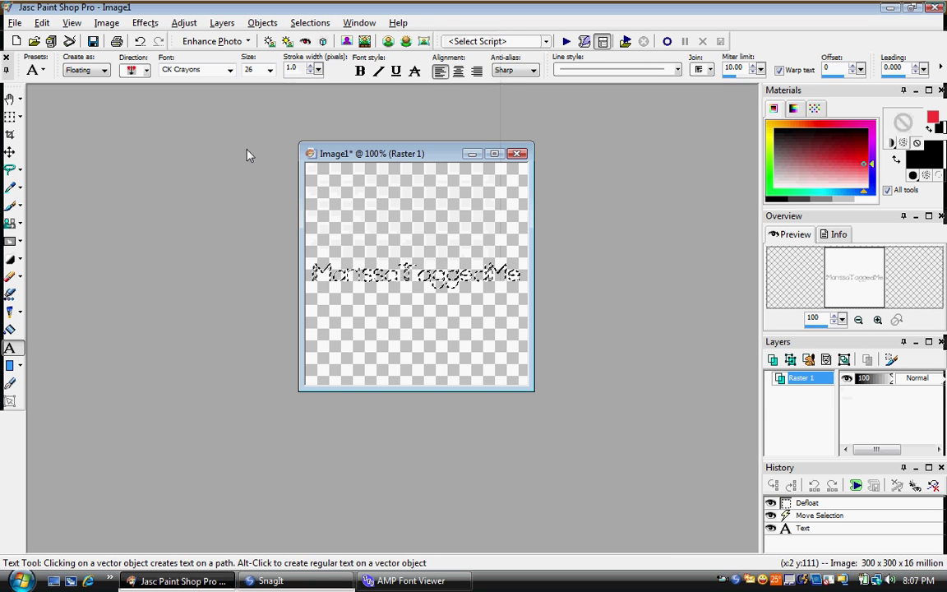
# - Delete the text's pixels, leaving only the text-shaped selection
pyautogui.click(310, 24)
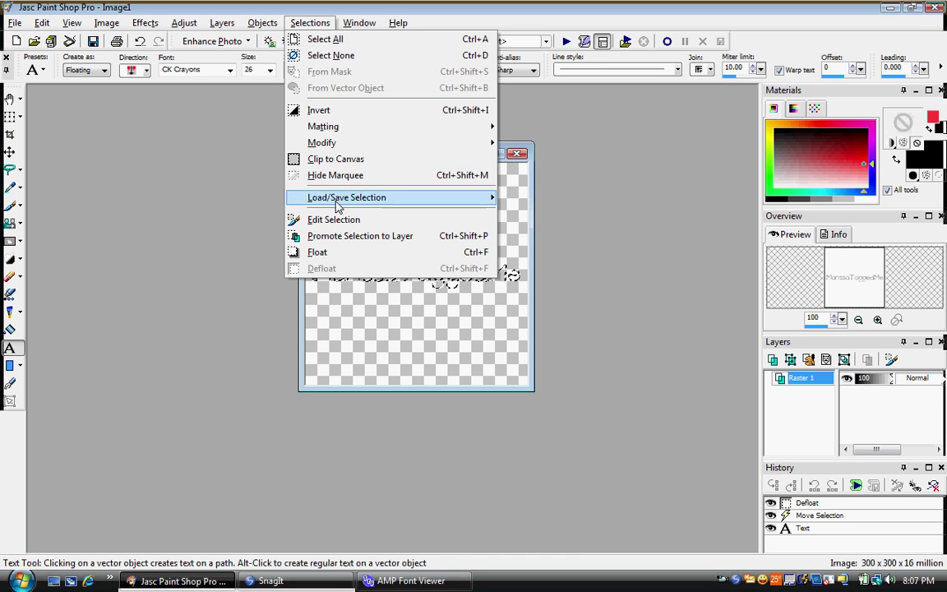
pyautogui.click(262, 283)
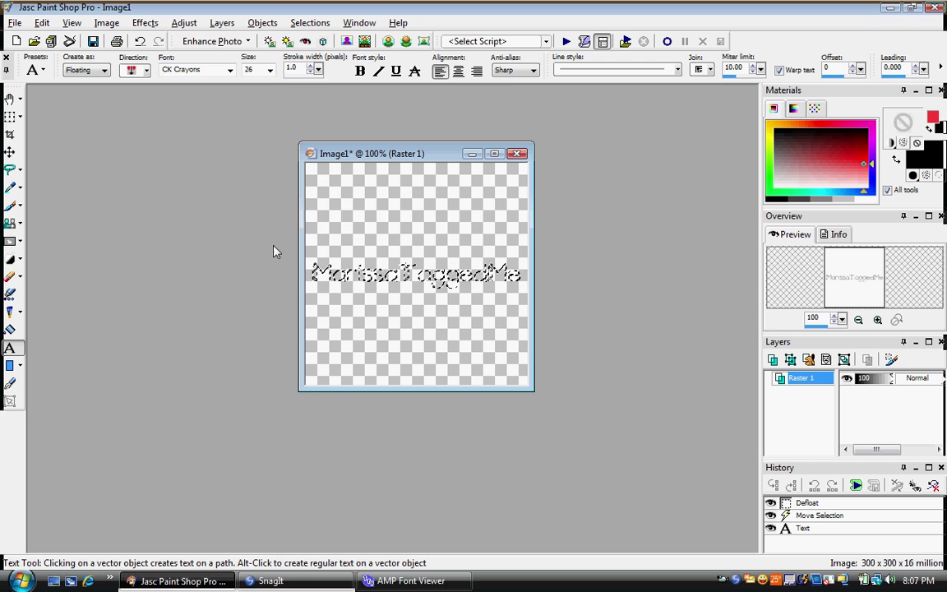
pyautogui.press('Delete')
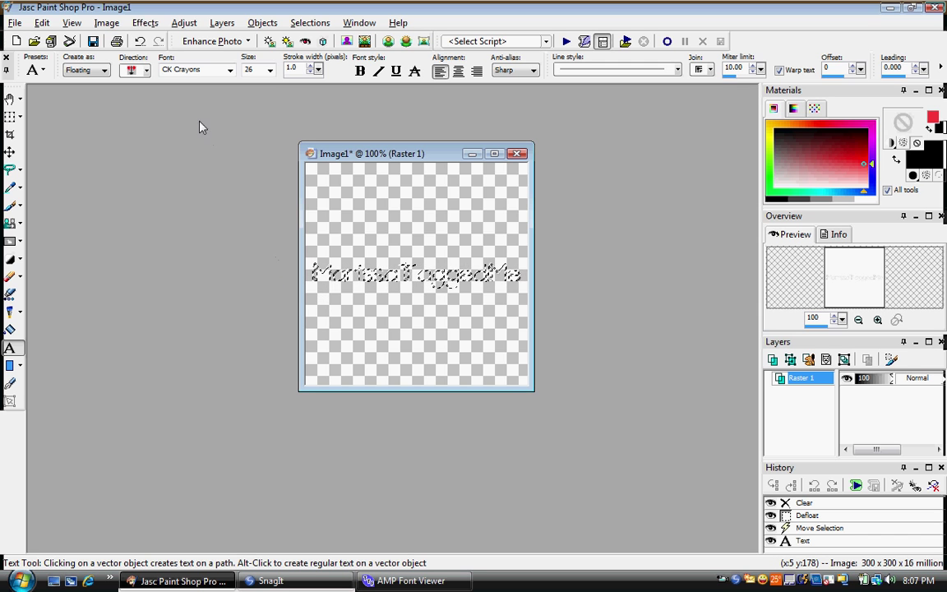
# - Apply a Cutout with 0 offsets, blue #1b3eaf shadow, opacity 82 and blur 20
pyautogui.click(143, 25)
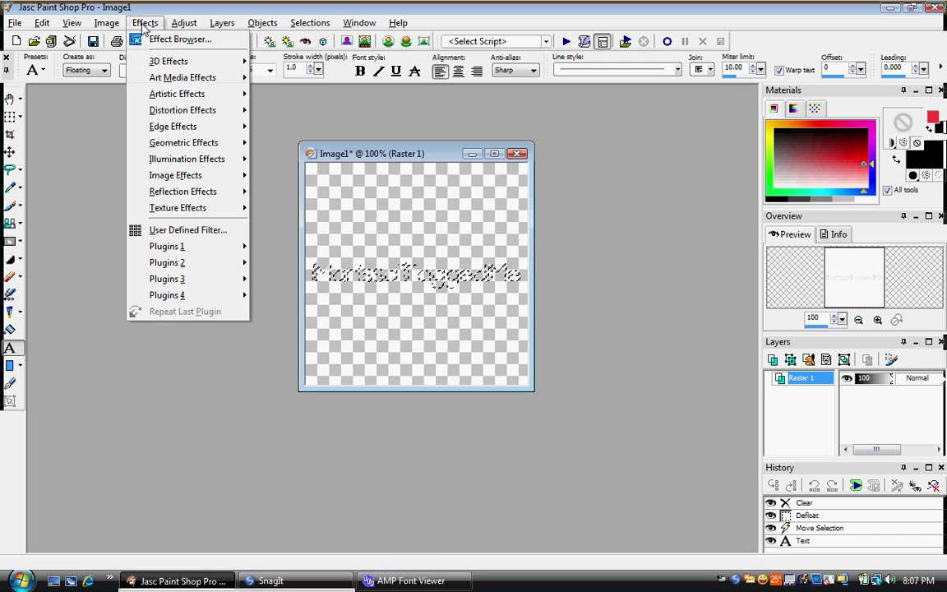
pyautogui.moveTo(162, 64)
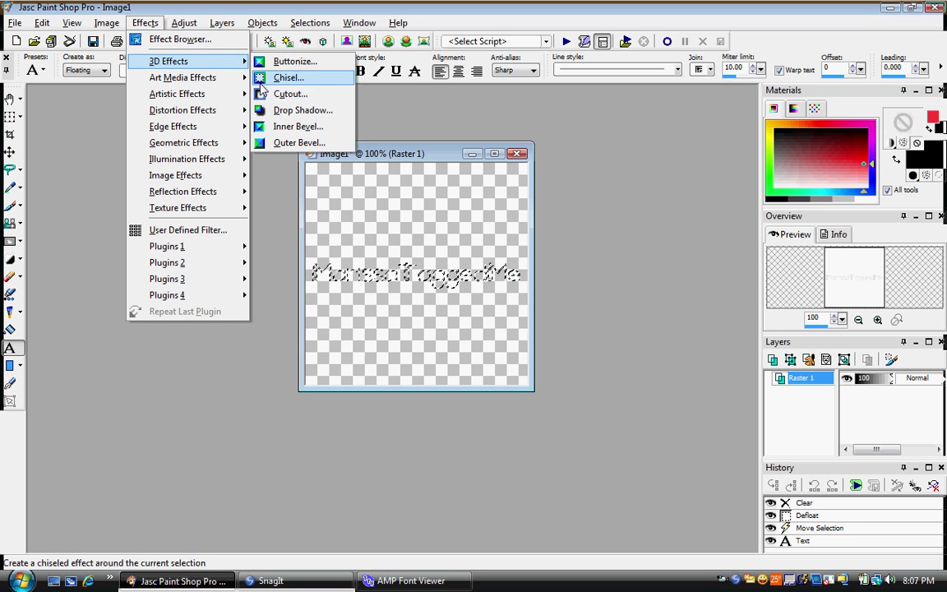
pyautogui.click(274, 97)
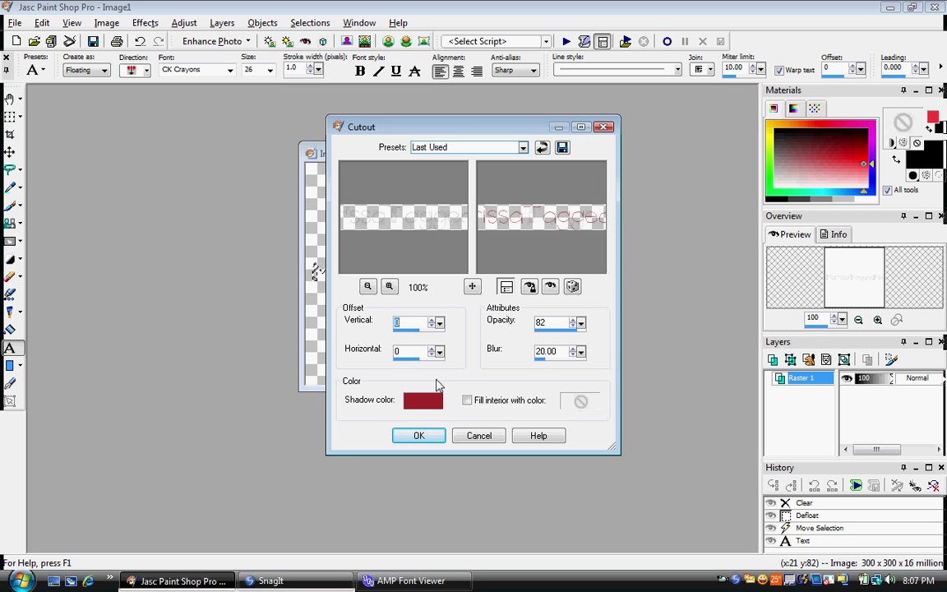
pyautogui.moveTo(439, 323)
pyautogui.mouseDown()
pyautogui.moveTo(445, 332)
pyautogui.moveTo(437, 323)
pyautogui.moveTo(421, 339)
pyautogui.moveTo(430, 333)
pyautogui.mouseUp()
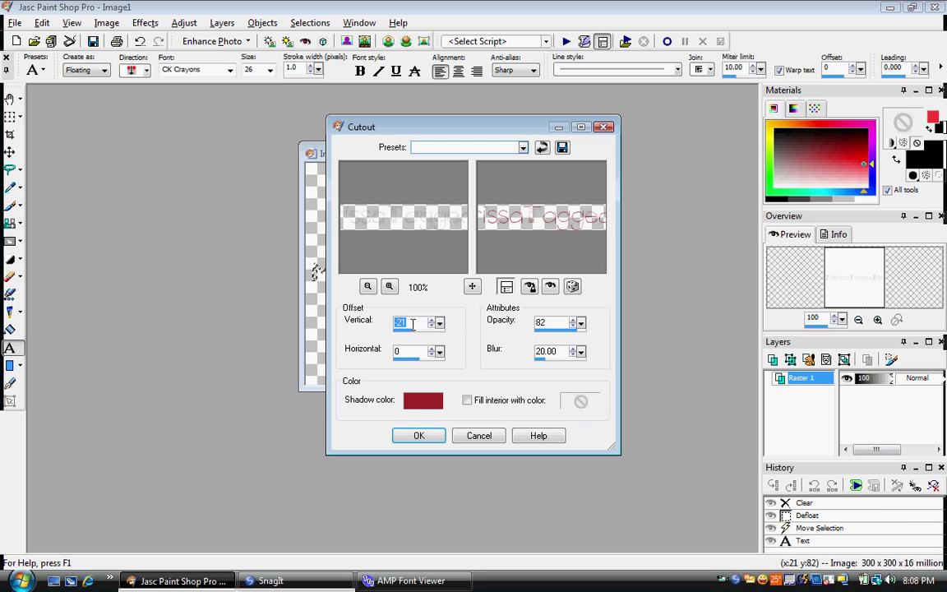
pyautogui.write('0')
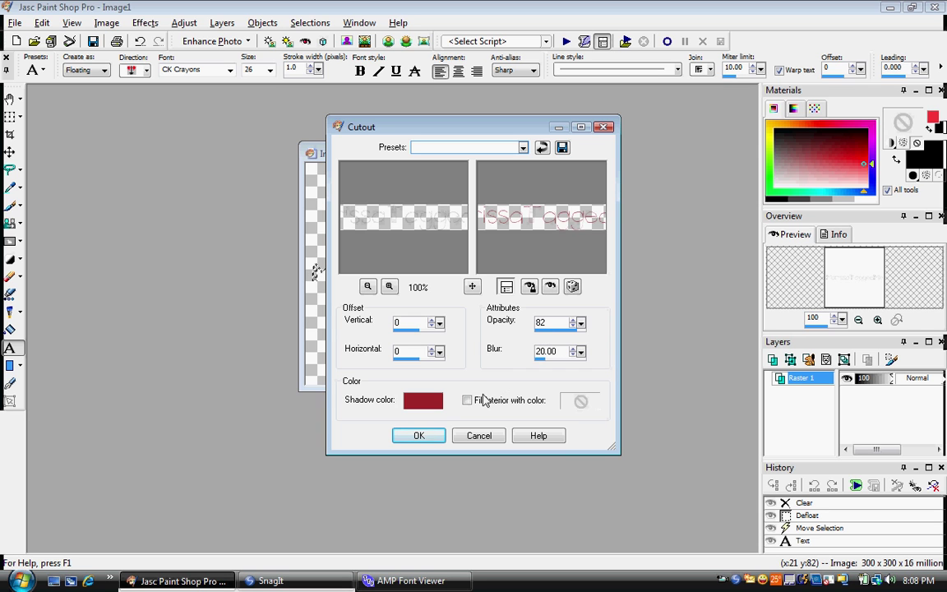
pyautogui.click(422, 400)
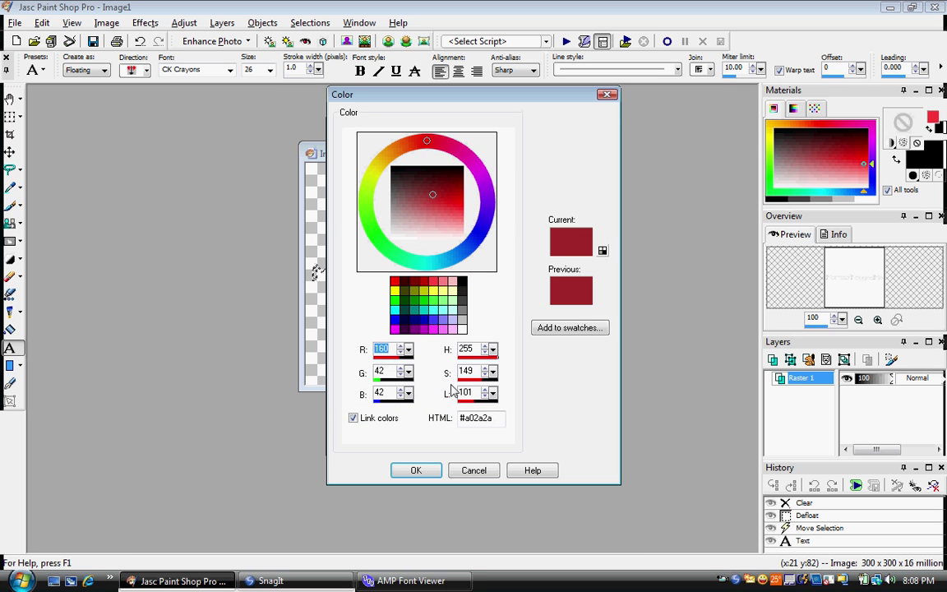
pyautogui.click(476, 239)
pyautogui.moveTo(437, 187)
pyautogui.mouseDown()
pyautogui.moveTo(440, 199)
pyautogui.moveTo(447, 192)
pyautogui.mouseUp()
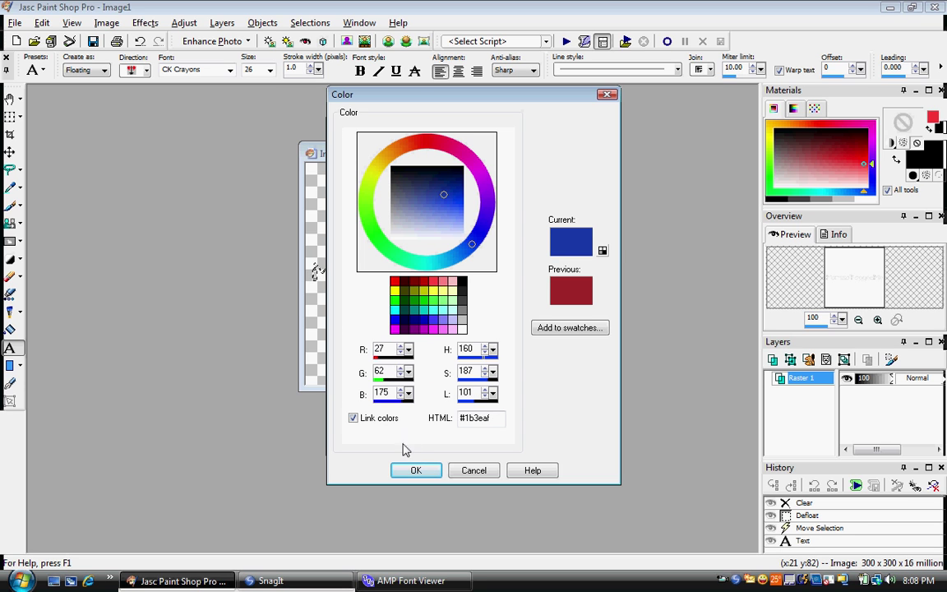
pyautogui.click(405, 471)
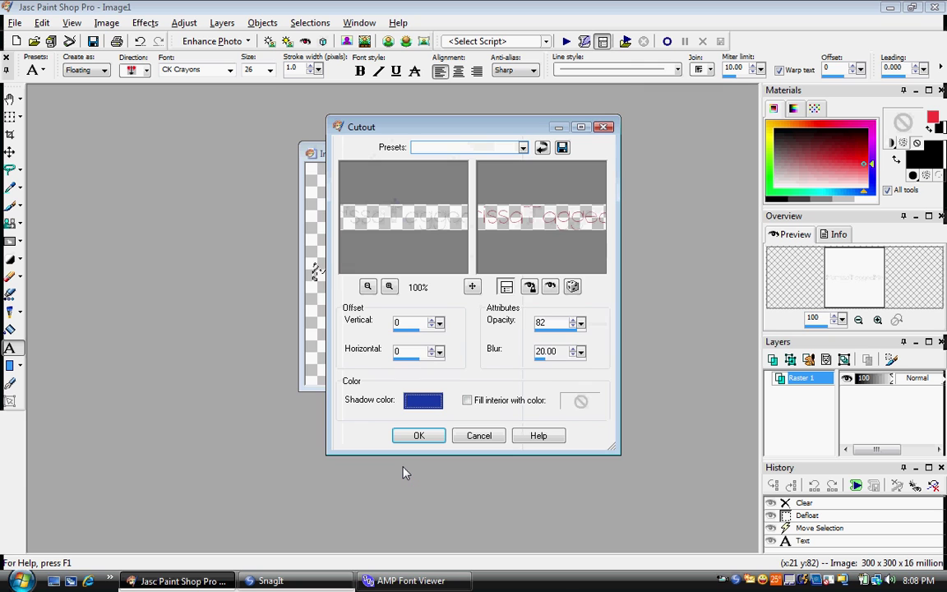
pyautogui.click(431, 436)
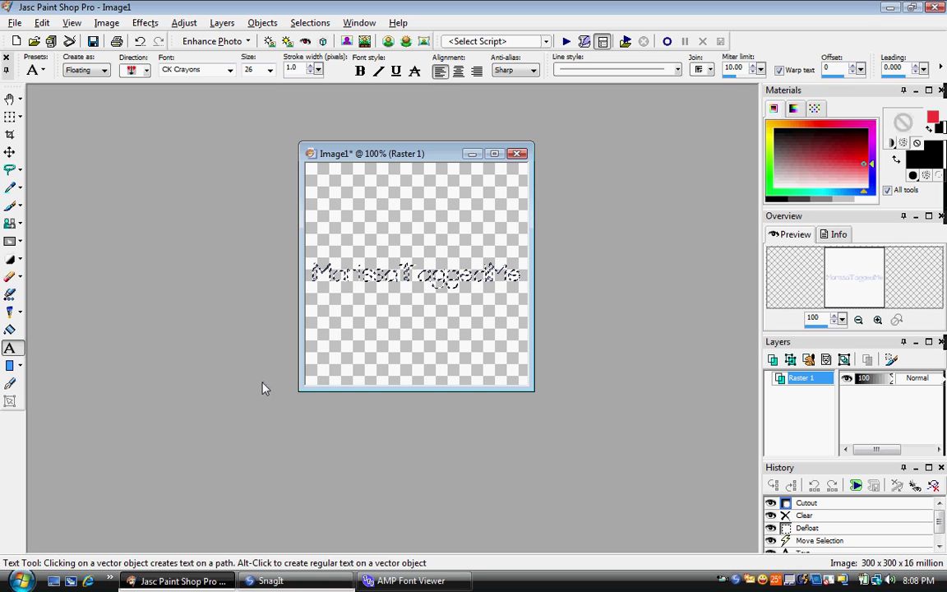
# - Apply a blue #1d54b9 Drop Shadow with offsets 1/1, opacity 100 and blur 1
pyautogui.click(152, 23)
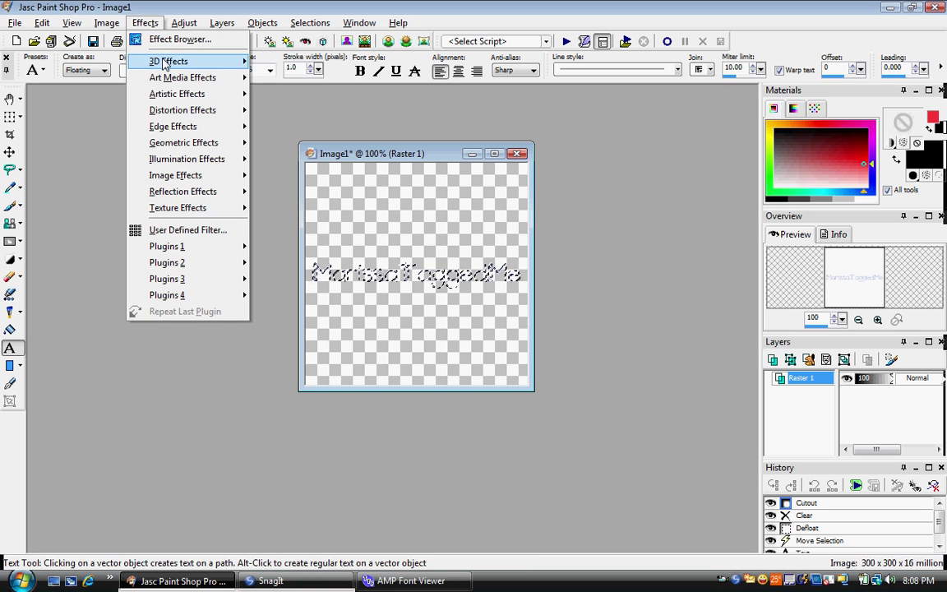
pyautogui.moveTo(165, 61)
pyautogui.click(291, 111)
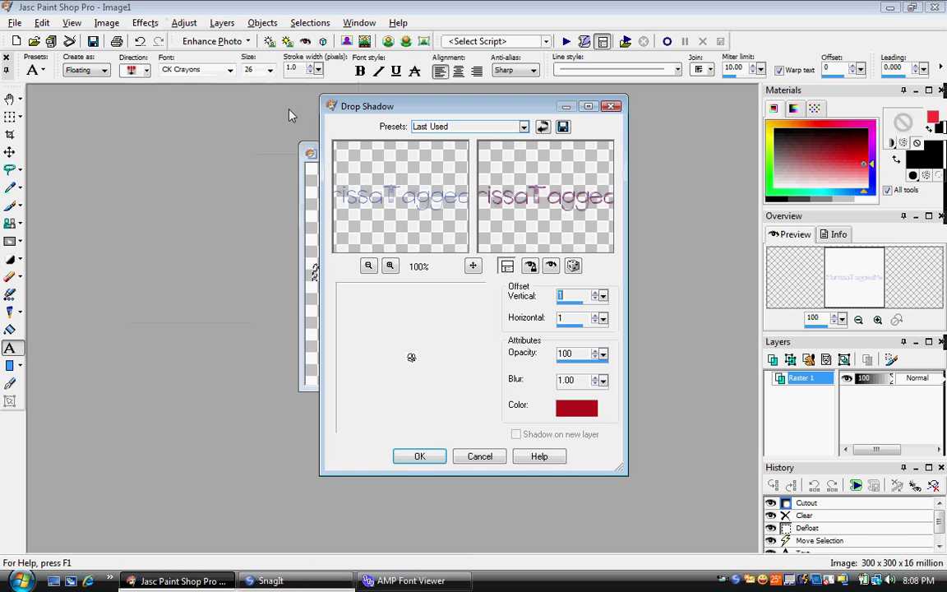
pyautogui.click(558, 407)
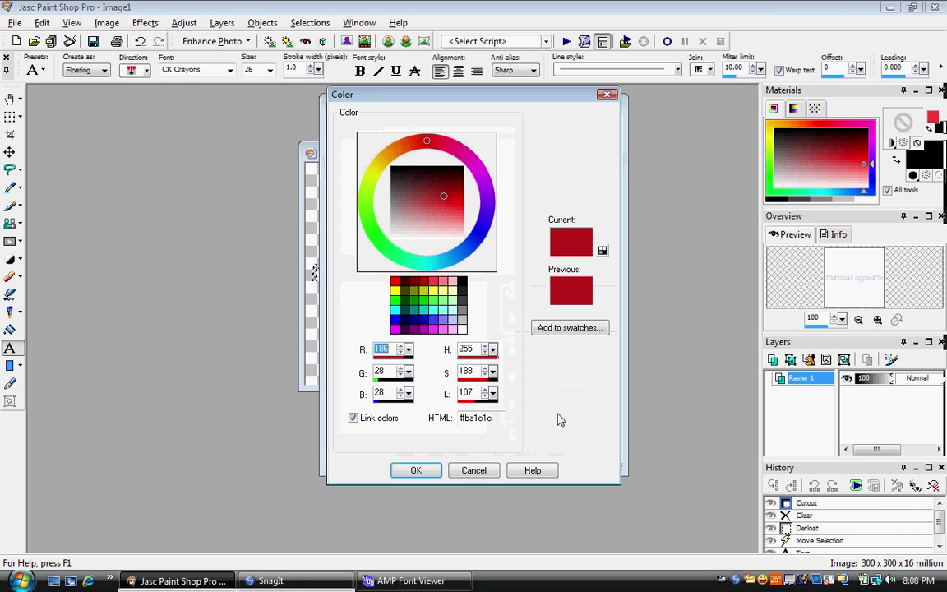
pyautogui.click(469, 245)
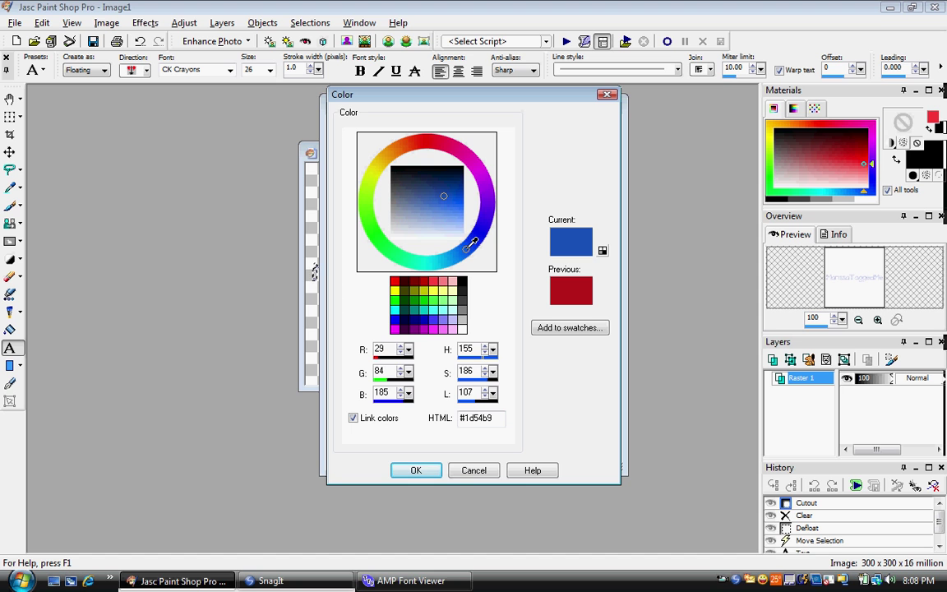
pyautogui.click(434, 470)
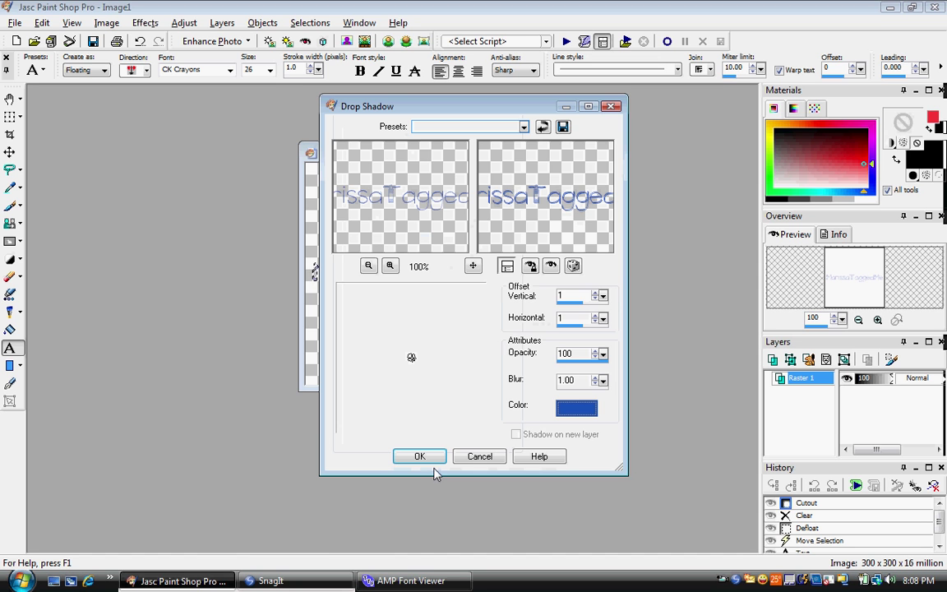
pyautogui.click(430, 456)
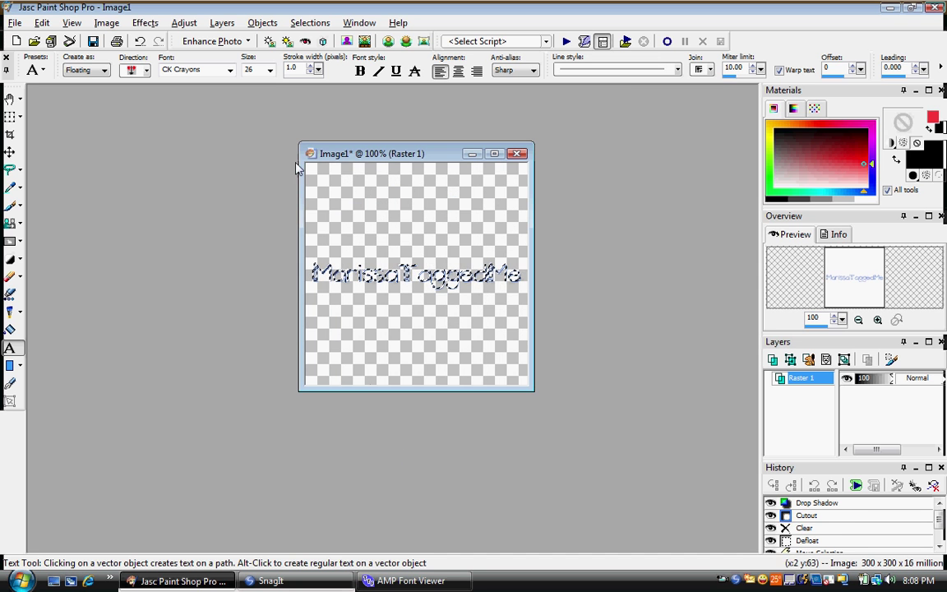
# - Select None, then undo repeatedly until the text and its effects are gone
pyautogui.click(310, 22)
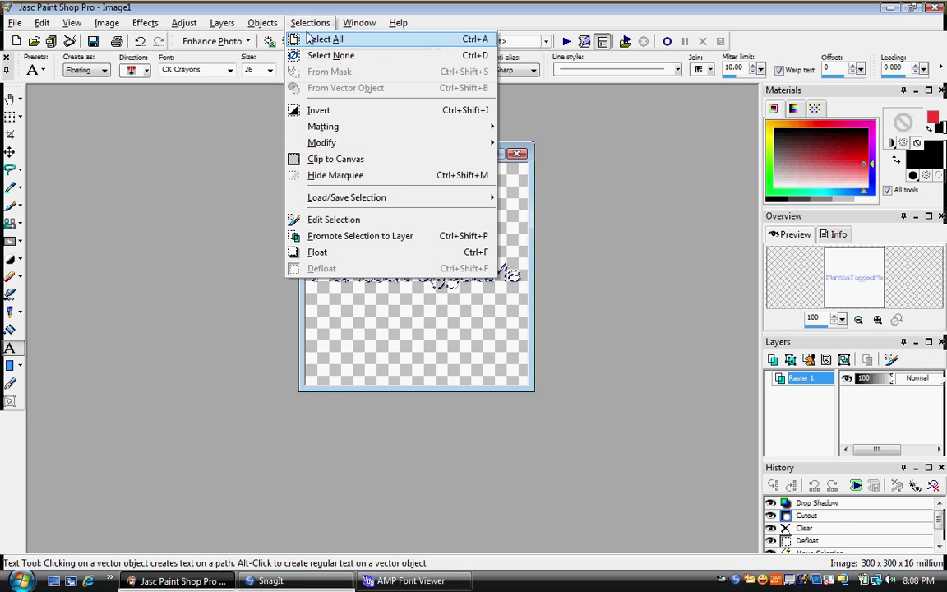
pyautogui.click(296, 55)
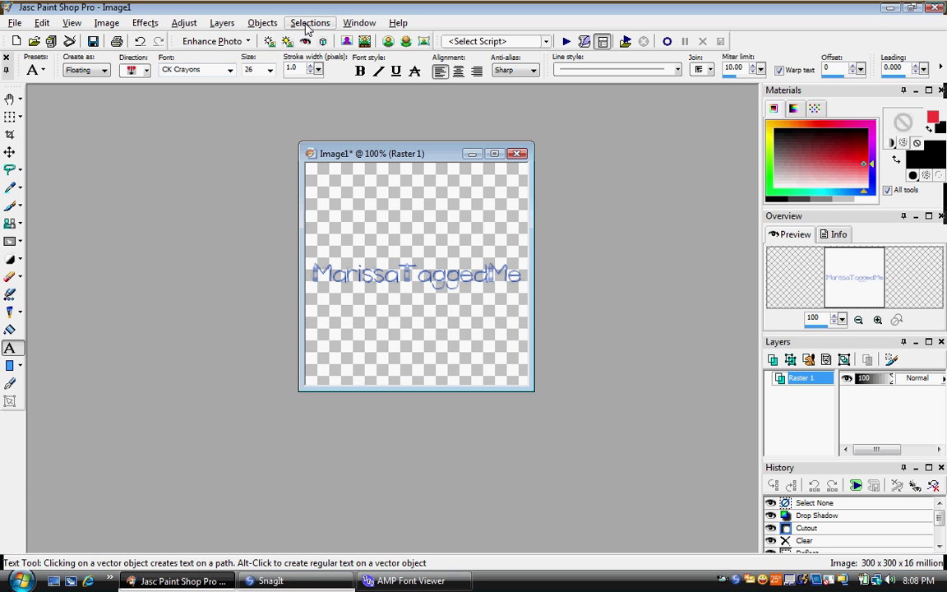
pyautogui.click(140, 41)
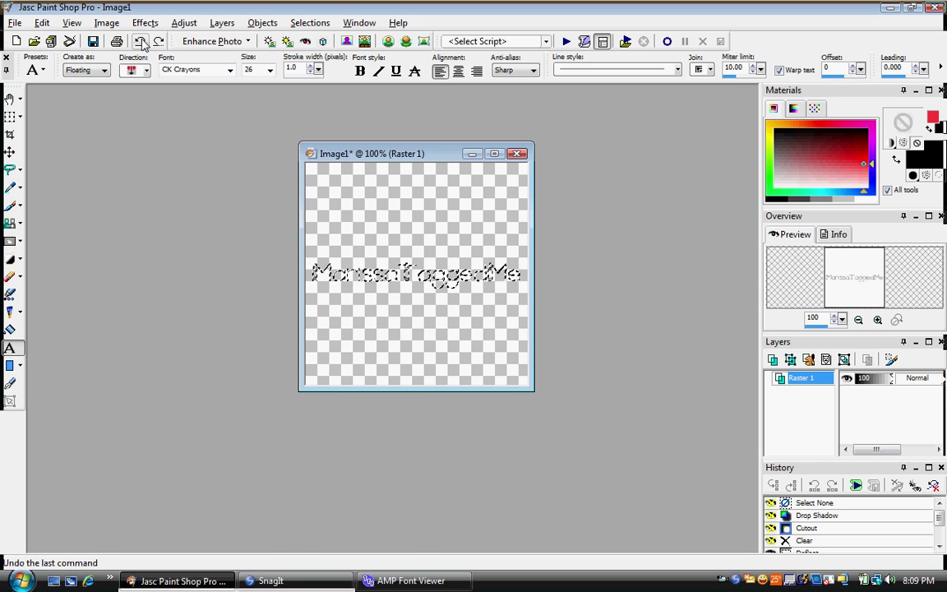
pyautogui.click(141, 41)
pyautogui.click(141, 41)
pyautogui.click(141, 41)
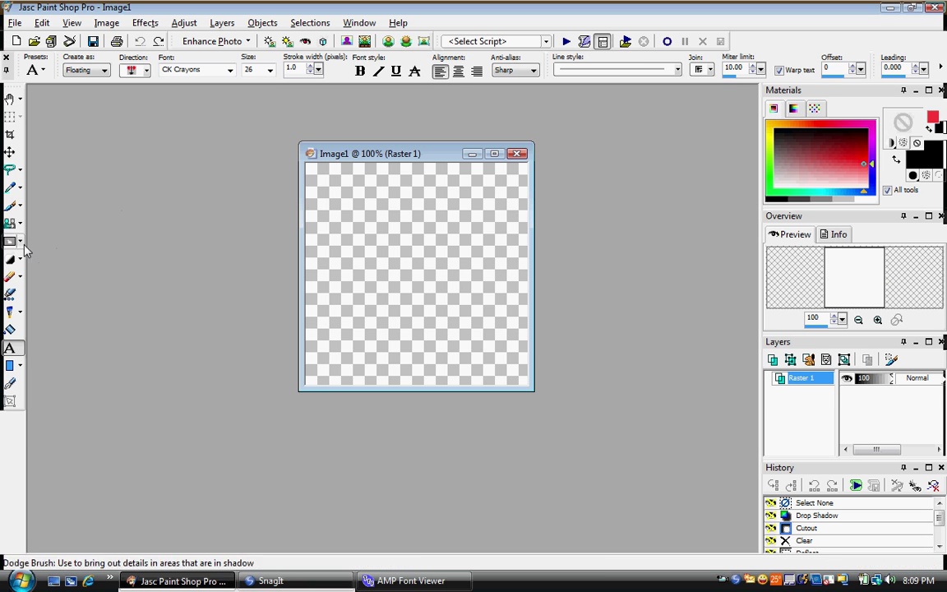
# - Switch to the Paint Brush and load the second saved TaggedBy watermark tip at size 300
pyautogui.click(20, 207)
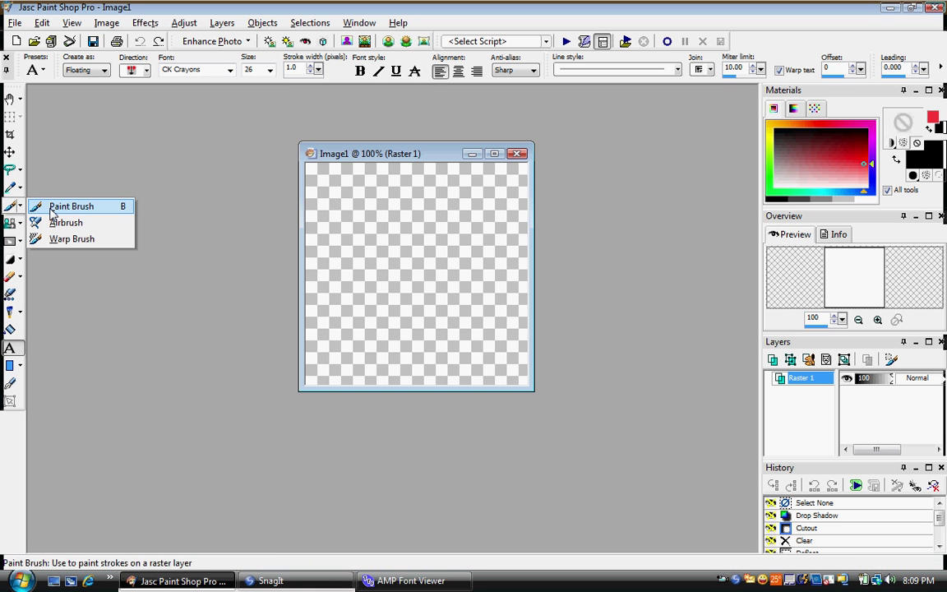
pyautogui.click(43, 206)
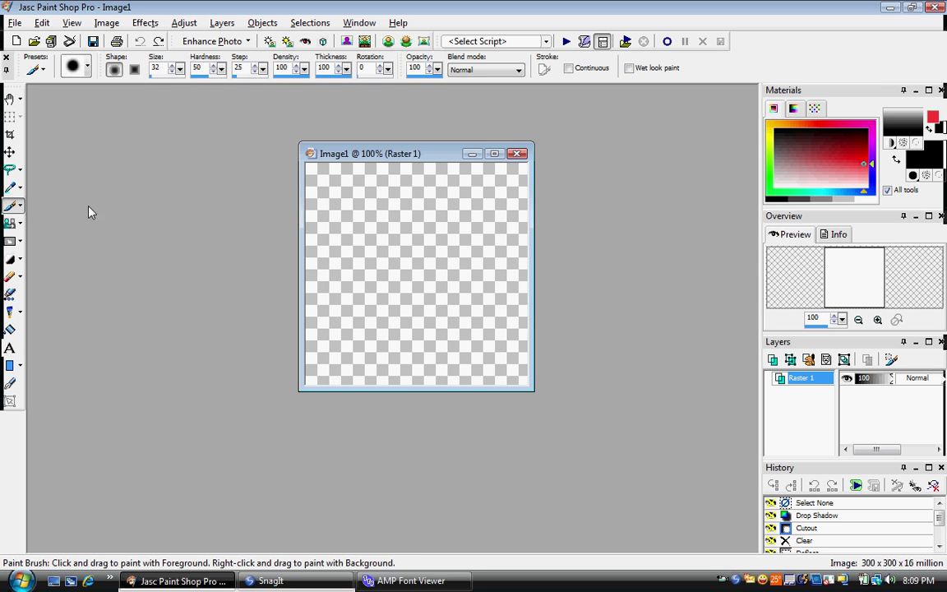
pyautogui.click(86, 66)
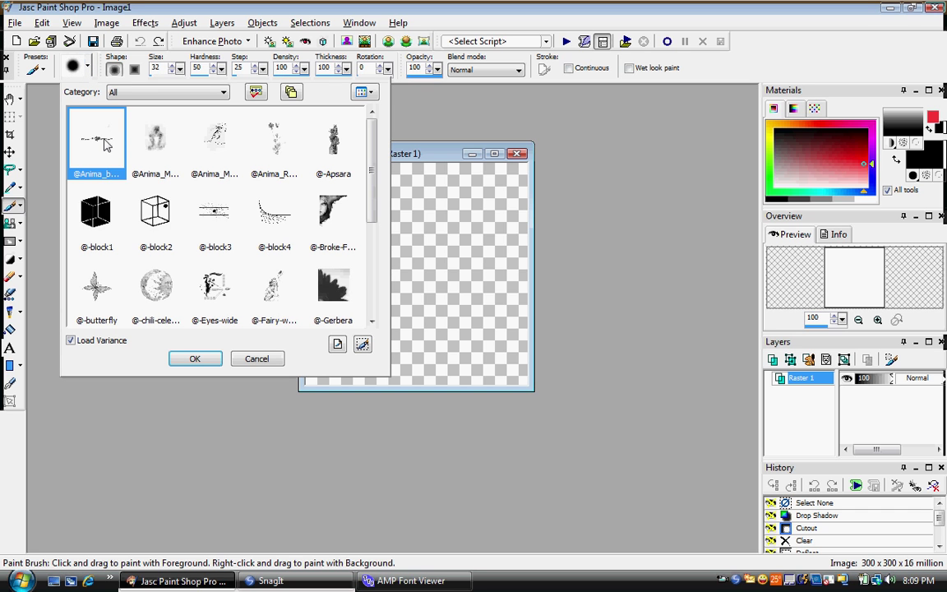
pyautogui.scroll(-1, 231, 265)
pyautogui.scroll(-2, 231, 265)
pyautogui.scroll(-2, 239, 263)
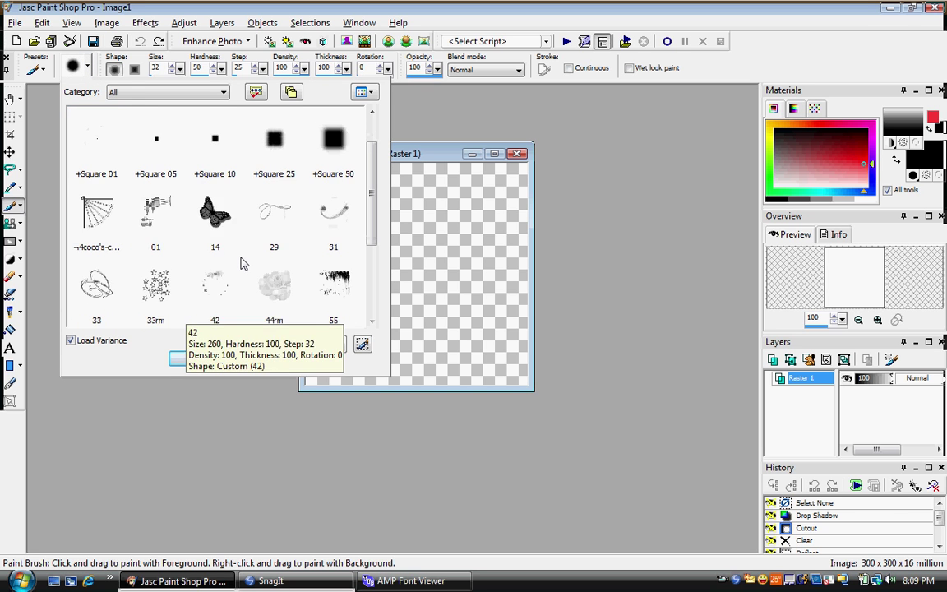
pyautogui.scroll(3, 238, 265)
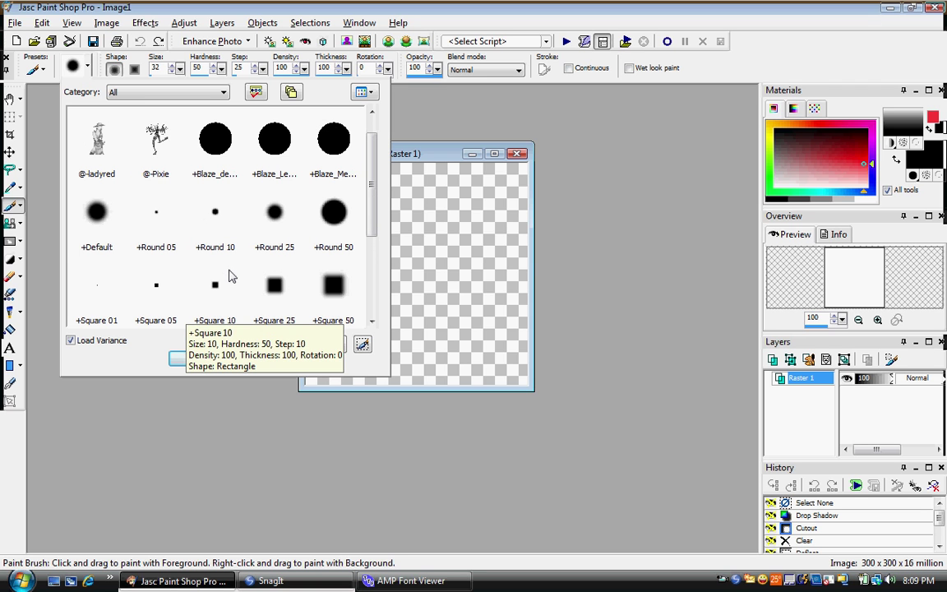
pyautogui.scroll(-3, 231, 276)
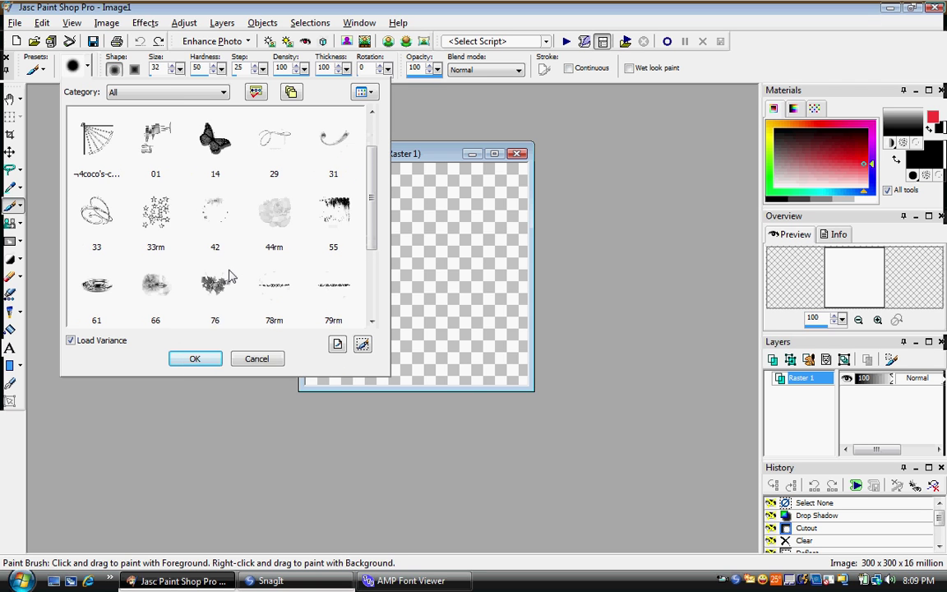
pyautogui.scroll(-1, 231, 276)
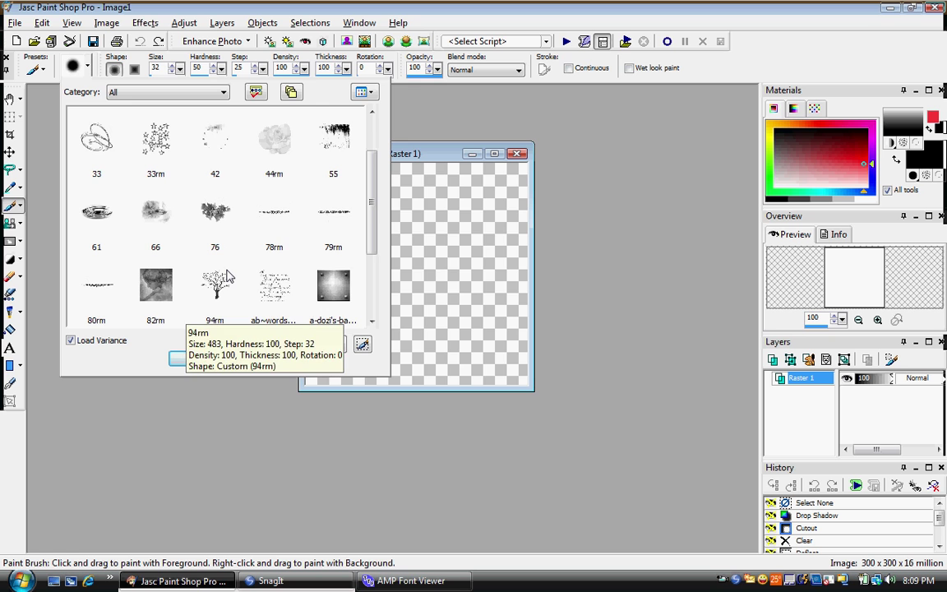
pyautogui.scroll(-2, 229, 277)
pyautogui.scroll(-6, 227, 276)
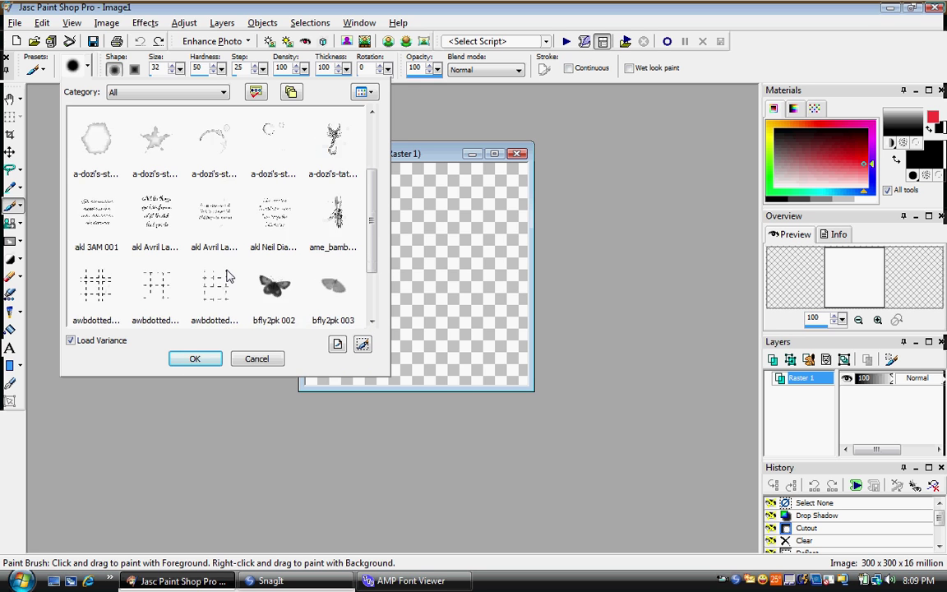
pyautogui.scroll(-1, 228, 276)
pyautogui.scroll(-2, 227, 277)
pyautogui.scroll(1, 227, 277)
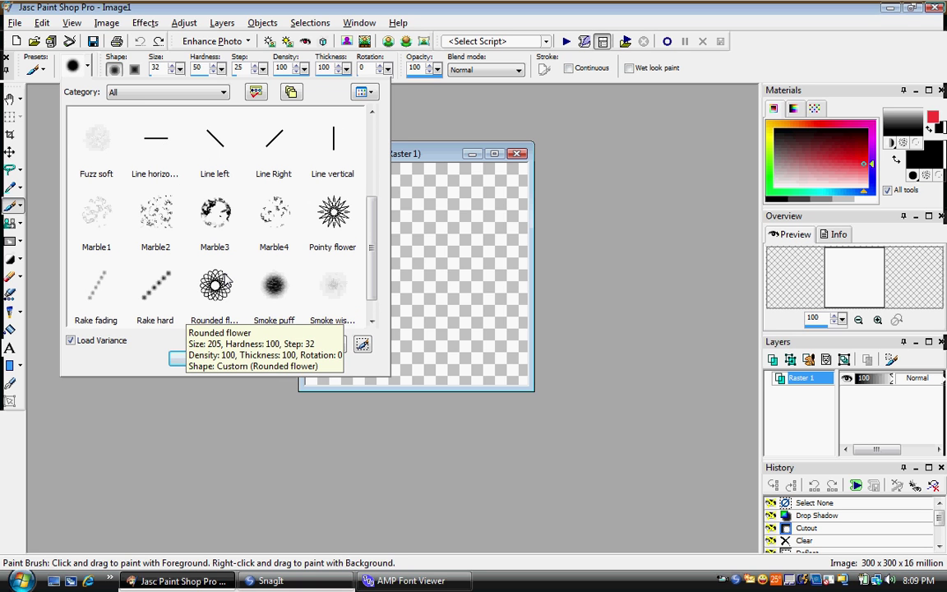
pyautogui.scroll(-2, 228, 280)
pyautogui.scroll(-1, 228, 280)
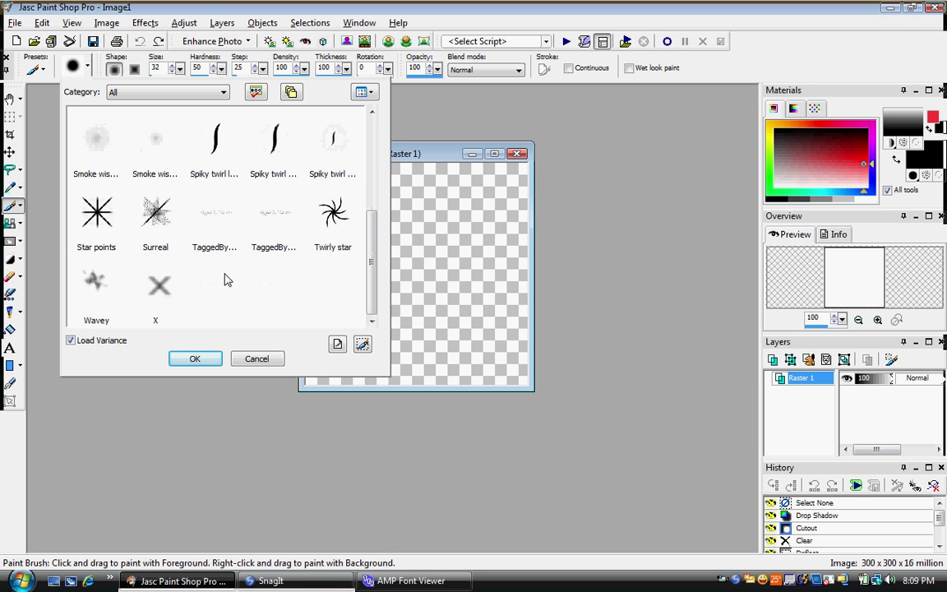
pyautogui.click(267, 215)
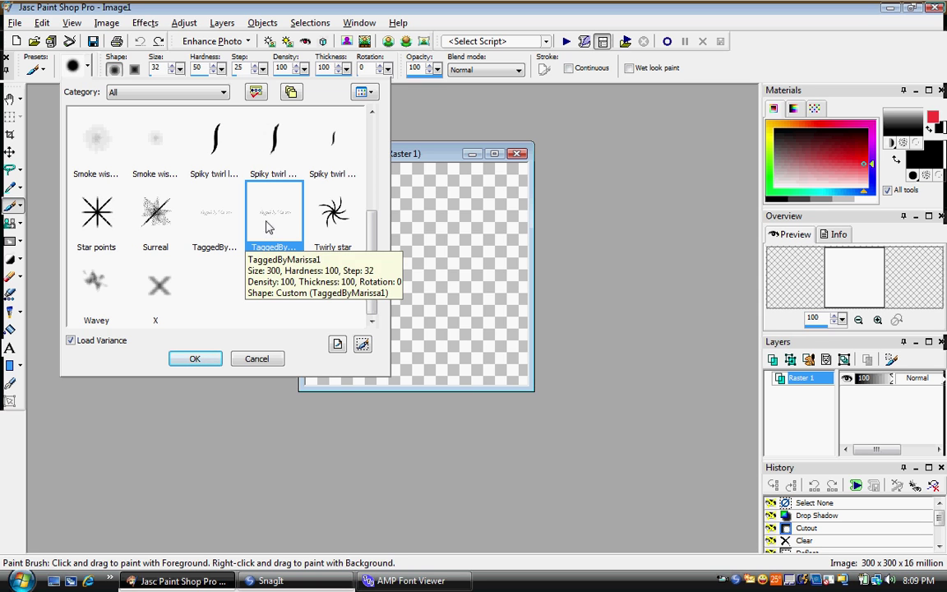
pyautogui.click(212, 362)
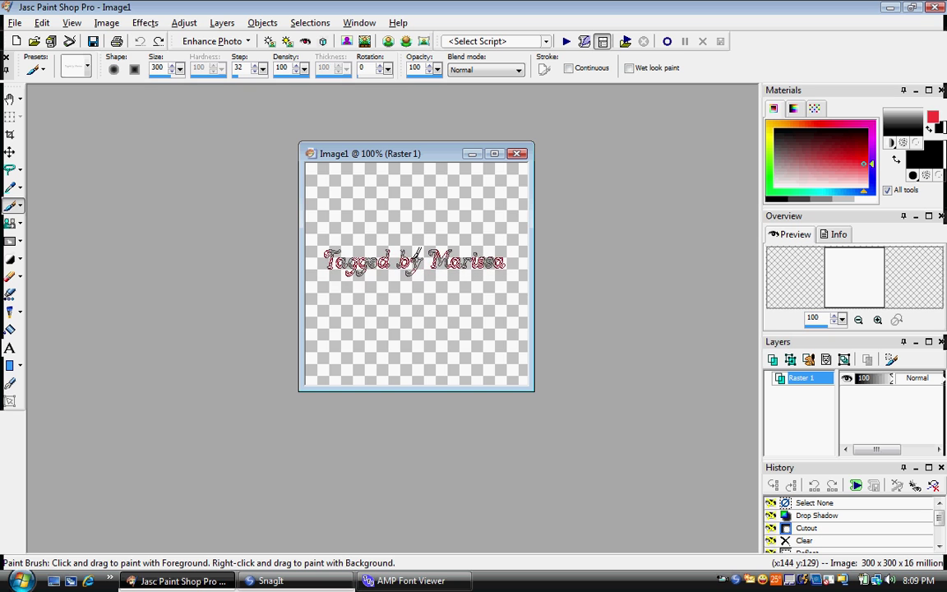
# - Stamp a test watermark, undo it, and switch to the first TaggedBy brush tip
pyautogui.click(414, 262)
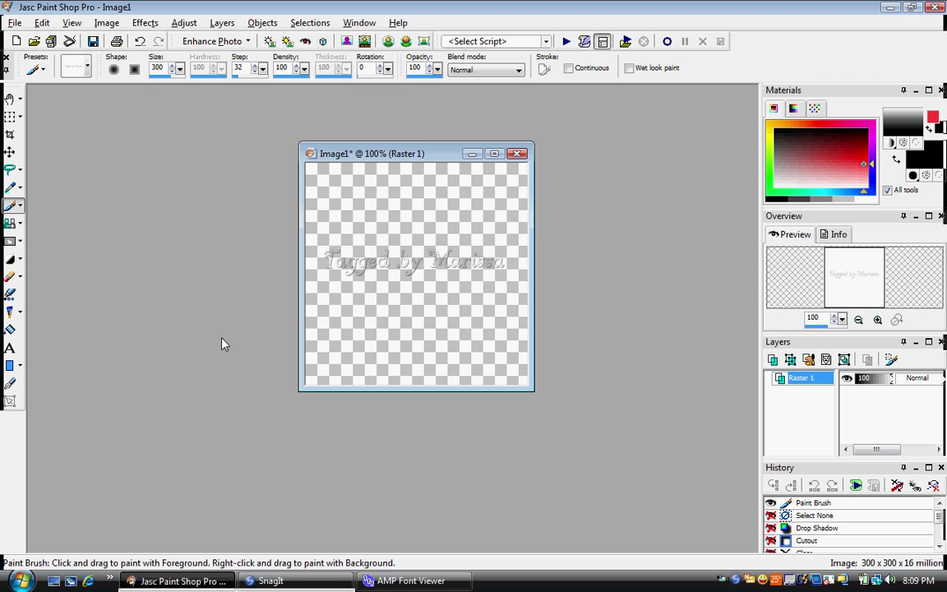
pyautogui.click(141, 43)
pyautogui.click(84, 73)
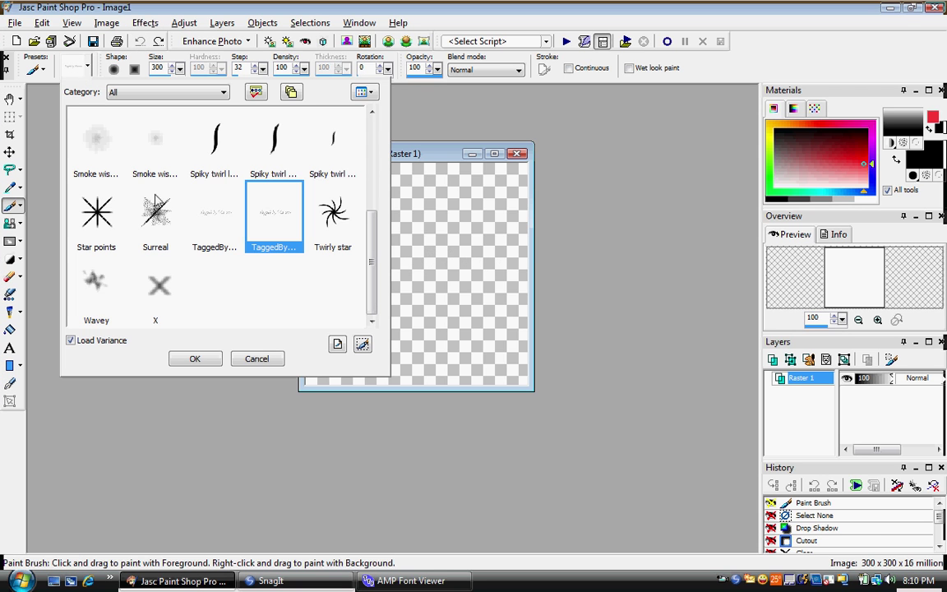
pyautogui.click(202, 225)
pyautogui.doubleClick(202, 224)
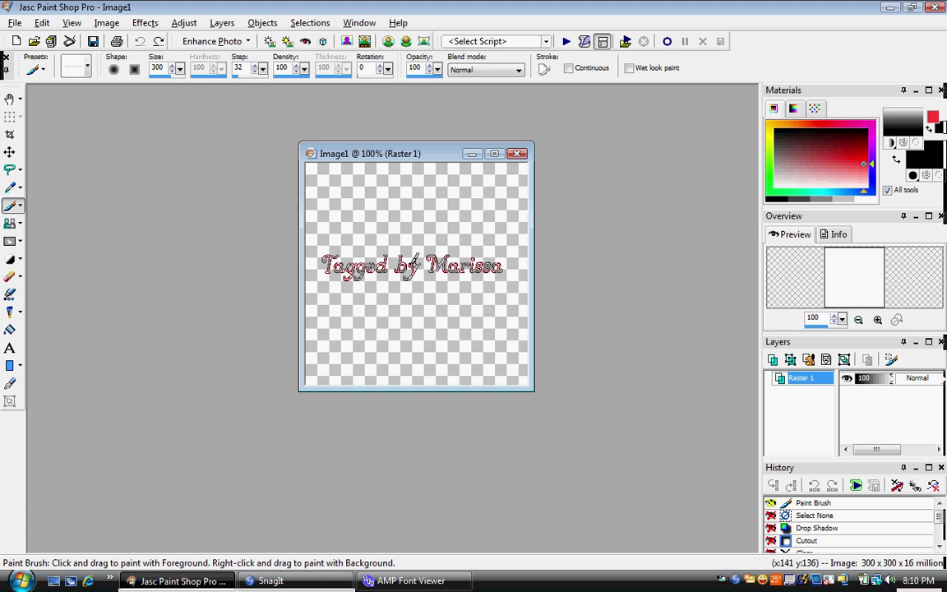
# - Stamp the grey watermark near the canvas centre, then undo it
pyautogui.click(414, 269)
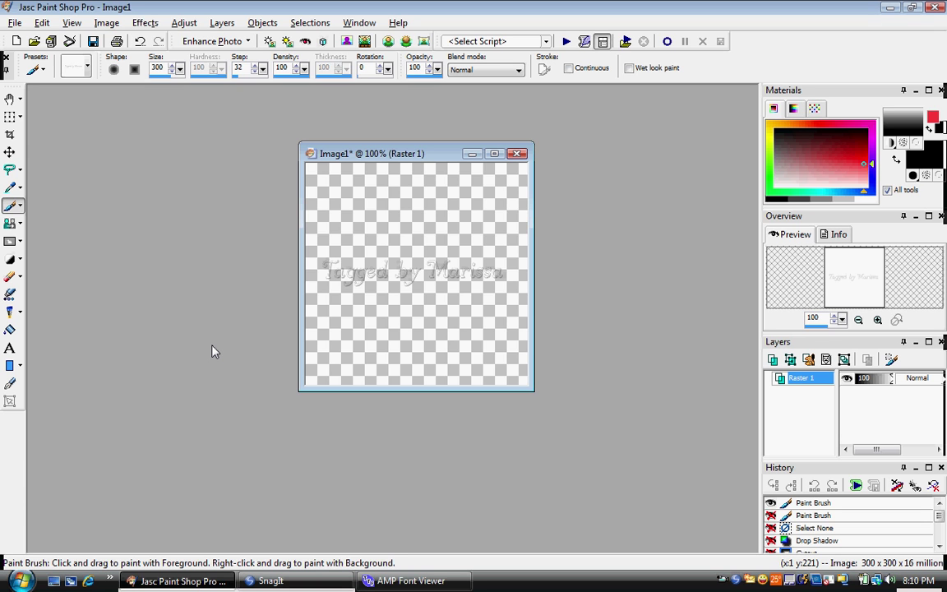
pyautogui.click(88, 71)
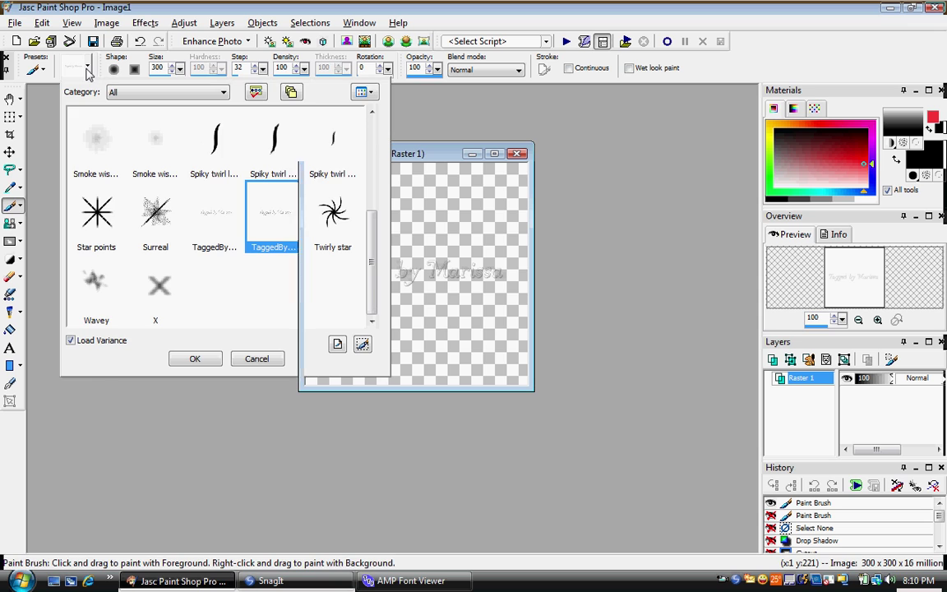
pyautogui.click(88, 72)
pyautogui.click(141, 42)
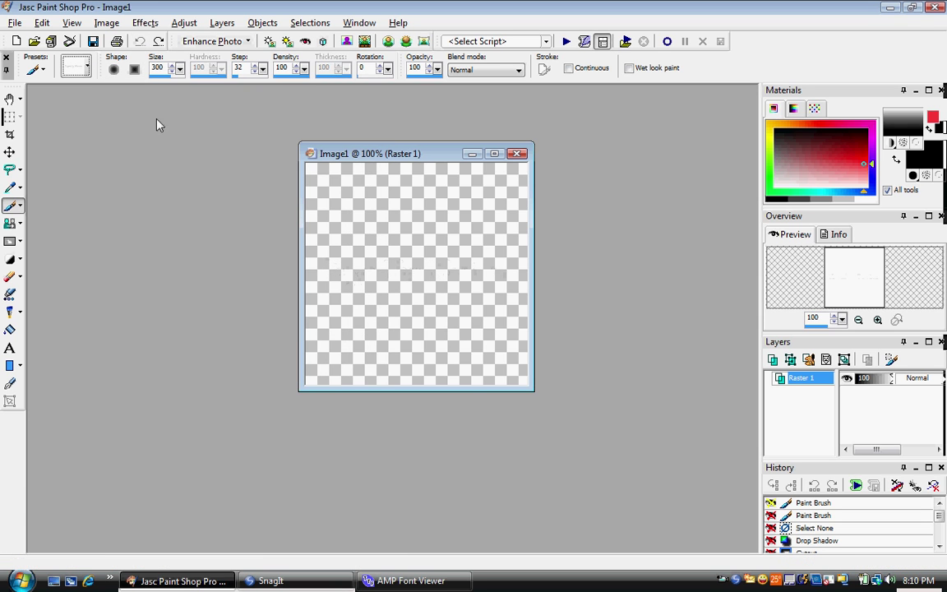